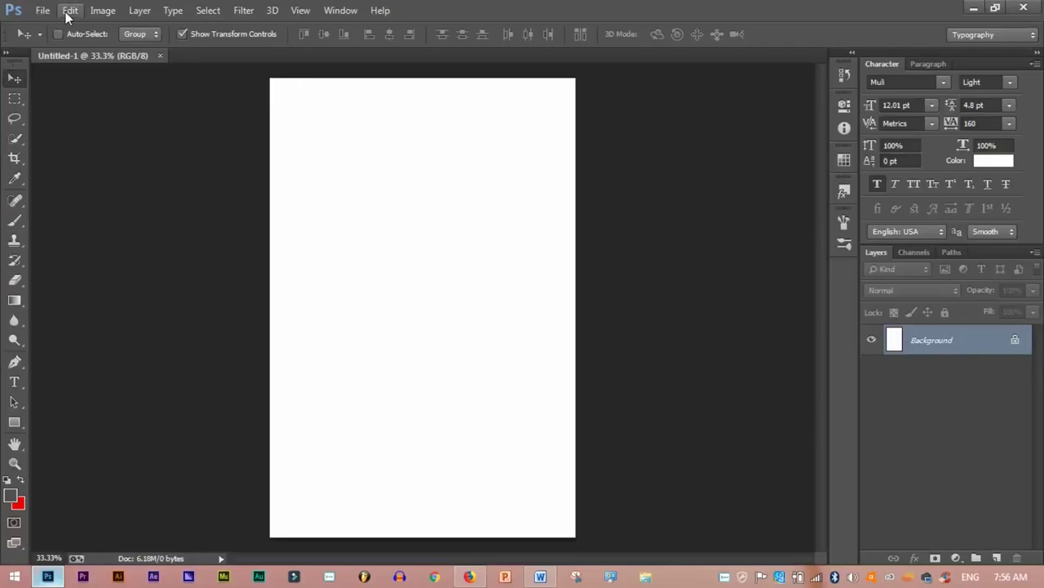
Step: Open the father-and-child photo from the Desktop
{"action": "left_click", "coordinate": [50, 11]}
{"action": "left_click", "coordinate": [51, 39]}
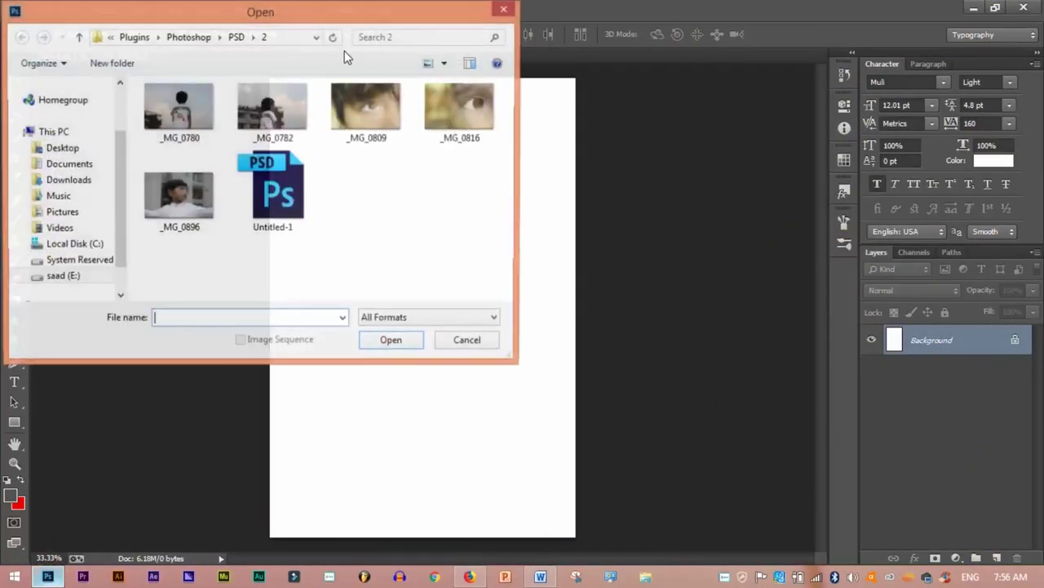
{"action": "left_click", "coordinate": [79, 153]}
{"action": "left_click", "coordinate": [414, 343]}
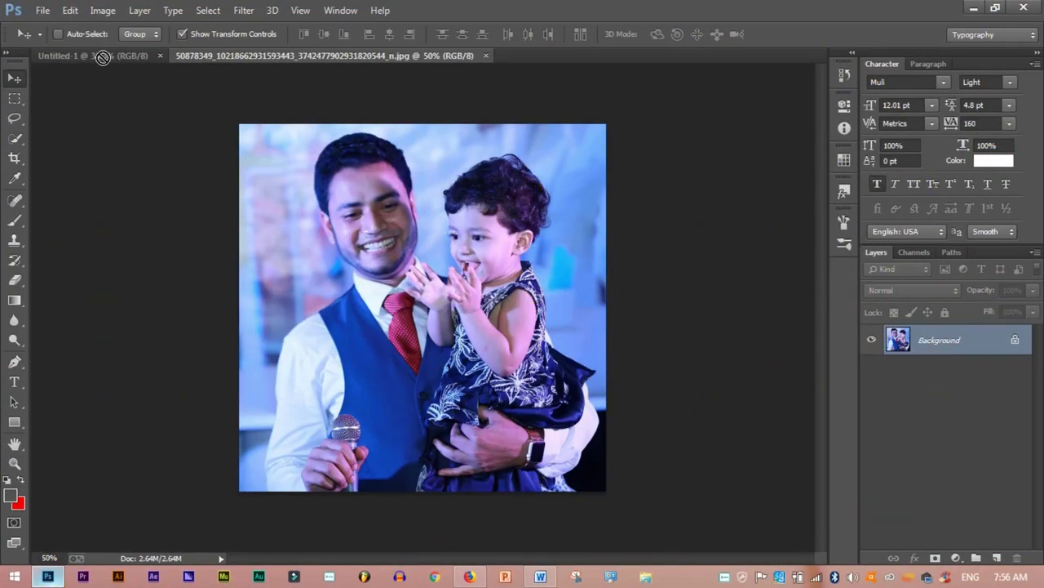
Step: Drag the photo into the poster as Layer 1, enlarged to about 131.77%
{"action": "mouse_move", "coordinate": [100, 53]}
{"action": "left_mouse_down"}
{"action": "mouse_move", "coordinate": [412, 225]}
{"action": "mouse_move", "coordinate": [444, 277]}
{"action": "left_mouse_up"}
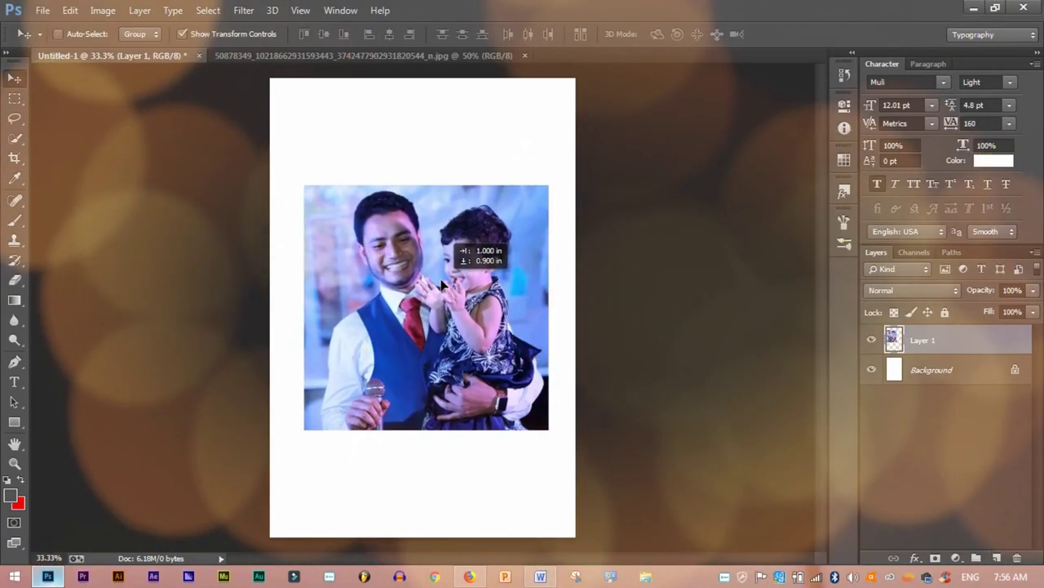
{"action": "left_click_drag", "start_coordinate": [443, 277], "coordinate": [411, 242]}
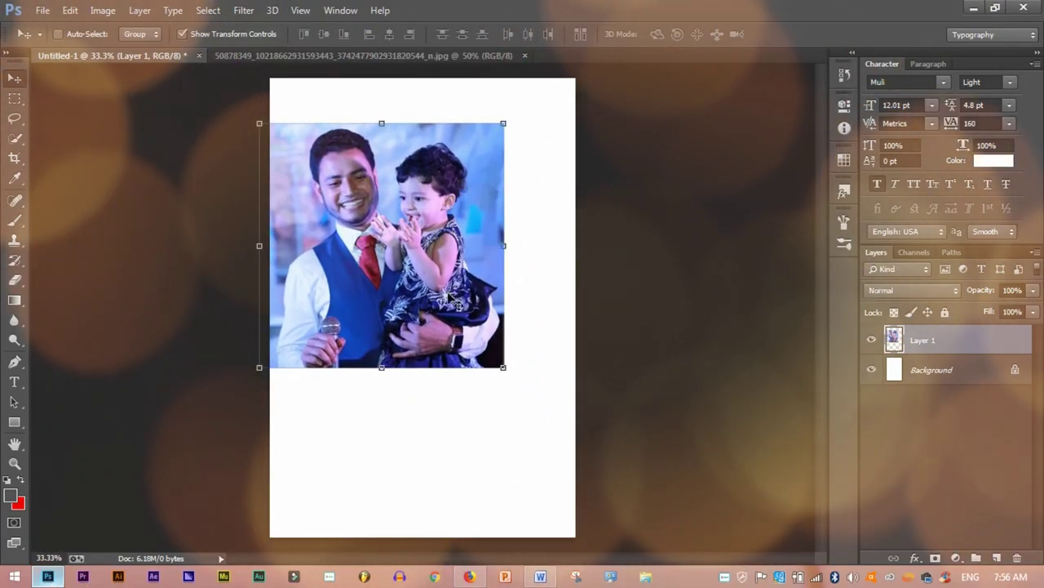
{"action": "left_click_drag", "start_coordinate": [504, 368], "coordinate": [645, 378]}
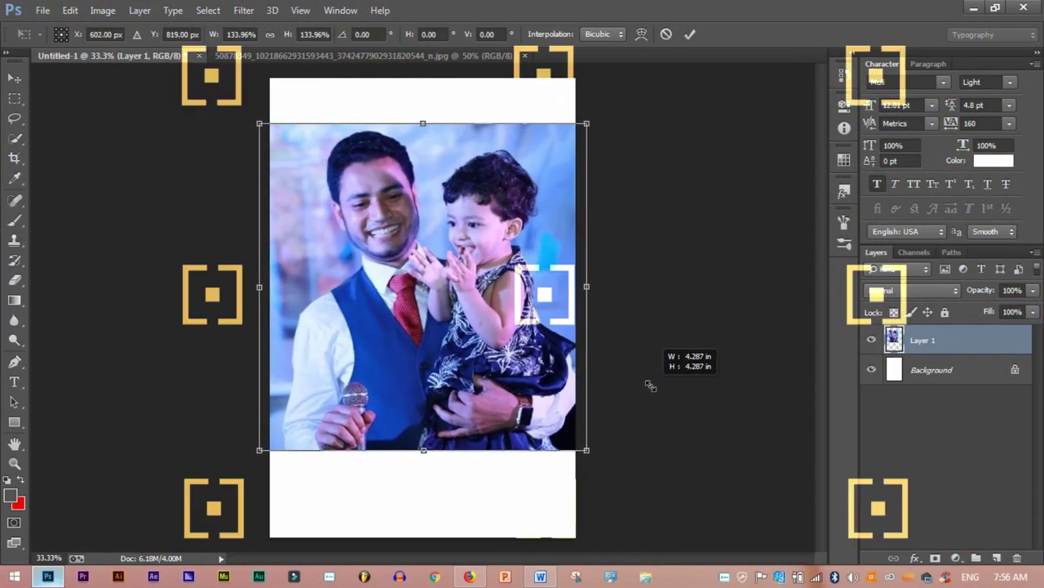
{"action": "left_click_drag", "start_coordinate": [646, 379], "coordinate": [628, 357]}
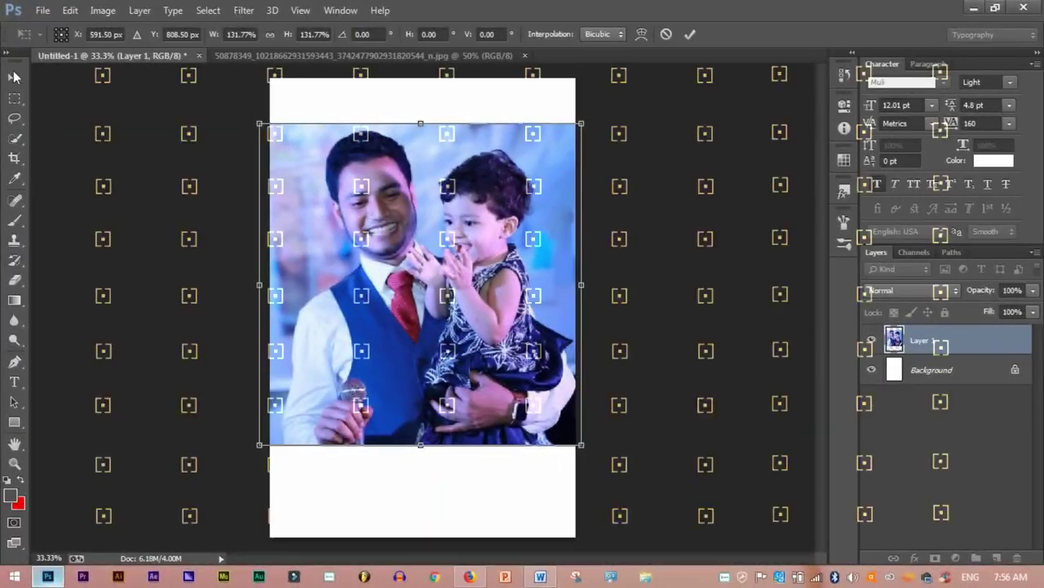
{"action": "left_click", "coordinate": [485, 241]}
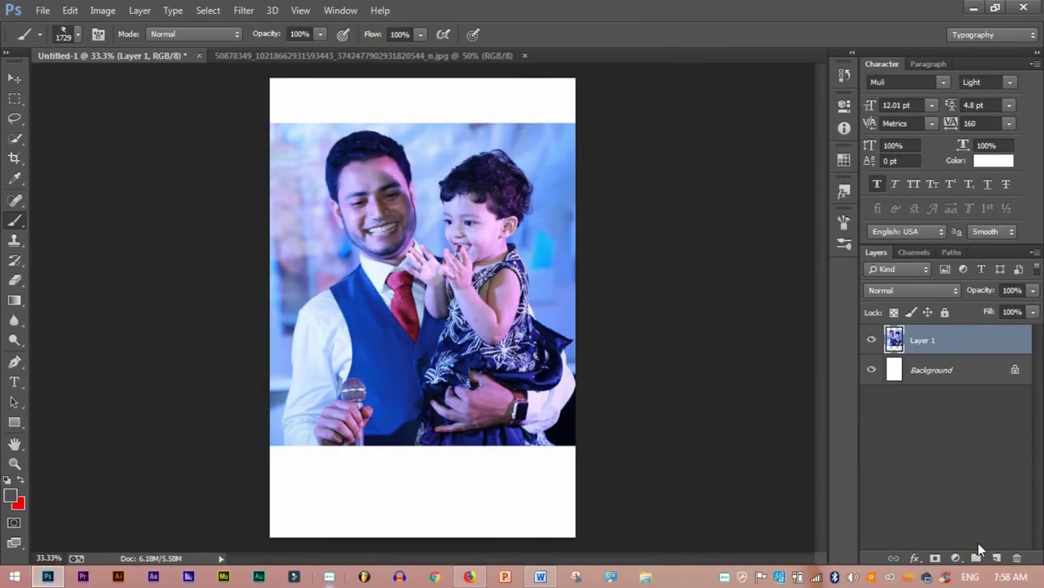
Step: Add a black-filled layer mask to the photo and choose a 695 px watercolour brush
{"action": "left_click", "coordinate": [936, 558]}
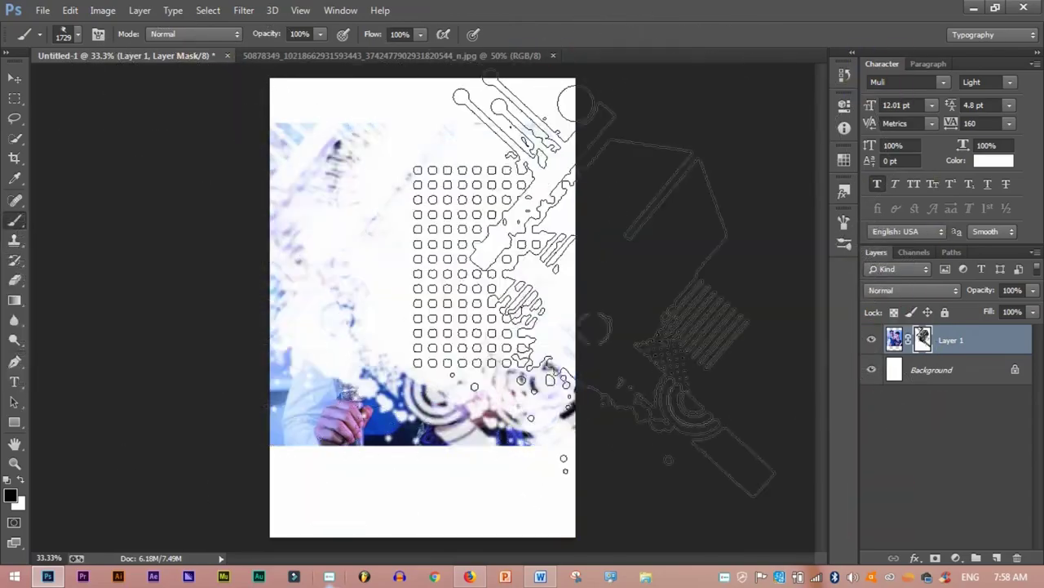
{"action": "key", "text": "ctrl+i"}
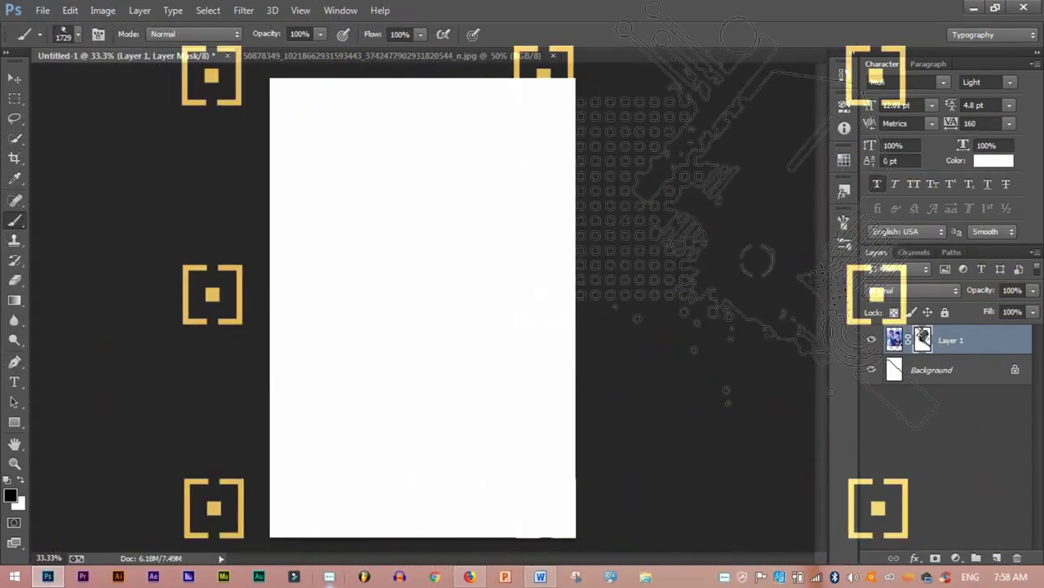
{"action": "right_click", "coordinate": [203, 170]}
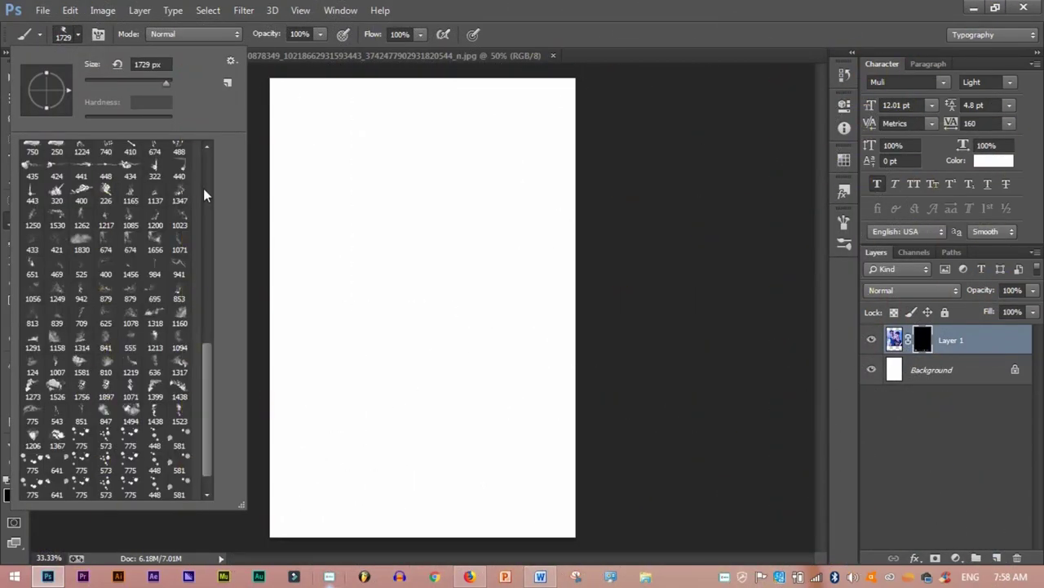
{"action": "left_click_drag", "start_coordinate": [204, 188], "coordinate": [203, 254]}
{"action": "scroll", "coordinate": [206, 260], "scroll_direction": "down", "scroll_amount": 2}
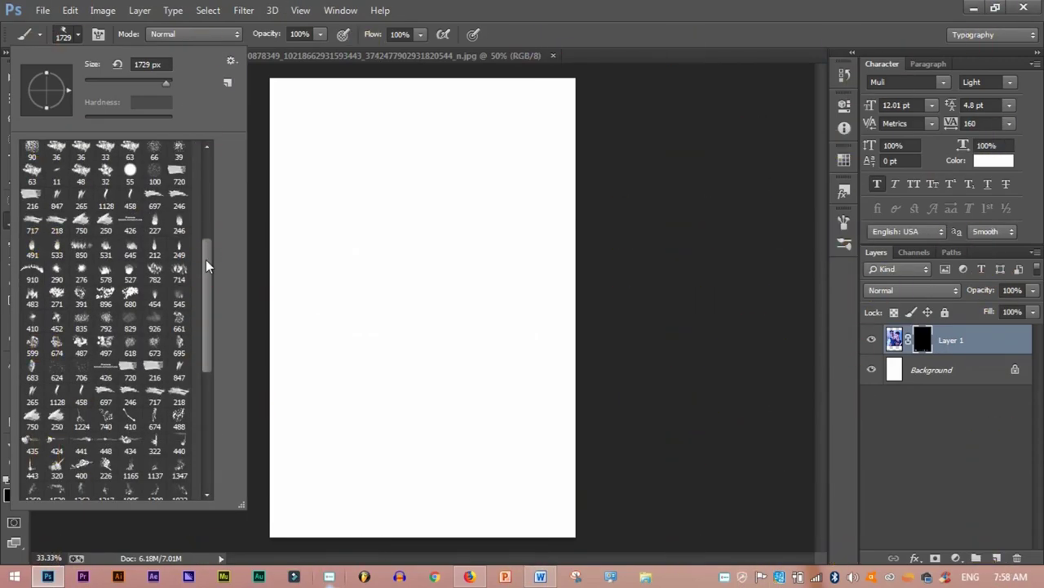
{"action": "scroll", "coordinate": [206, 259], "scroll_direction": "down", "scroll_amount": 3}
{"action": "scroll", "coordinate": [206, 275], "scroll_direction": "down", "scroll_amount": 2}
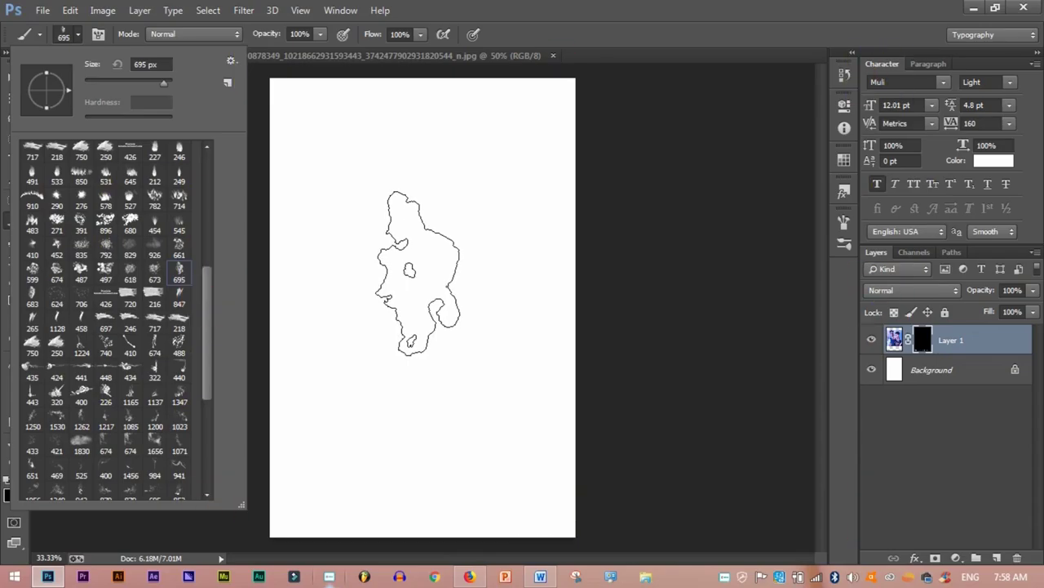
{"action": "key", "text": "Return"}
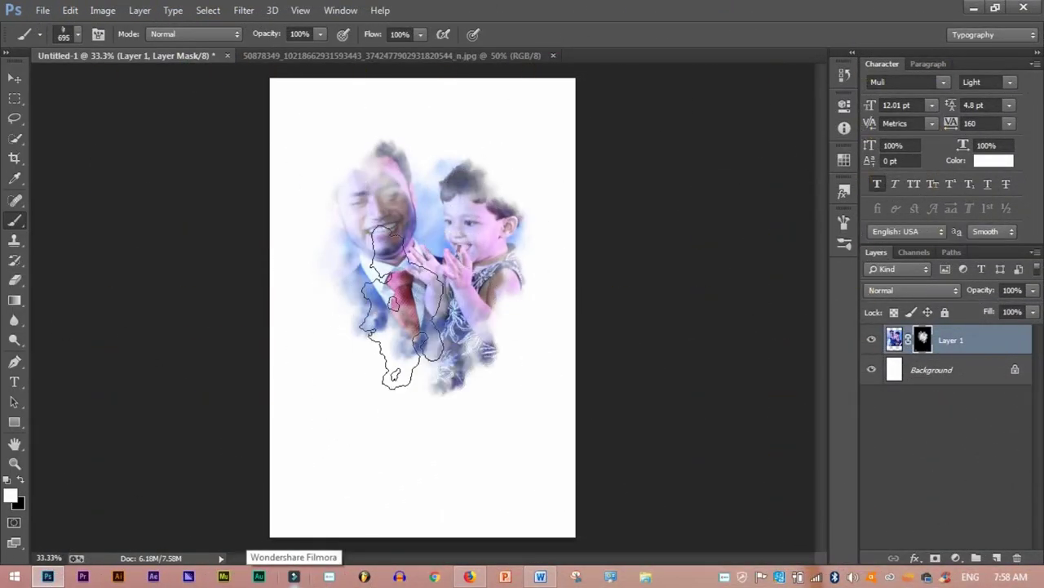
Step: Paint white with a 174 px brush to reveal the man and child
{"action": "left_click", "coordinate": [23, 482]}
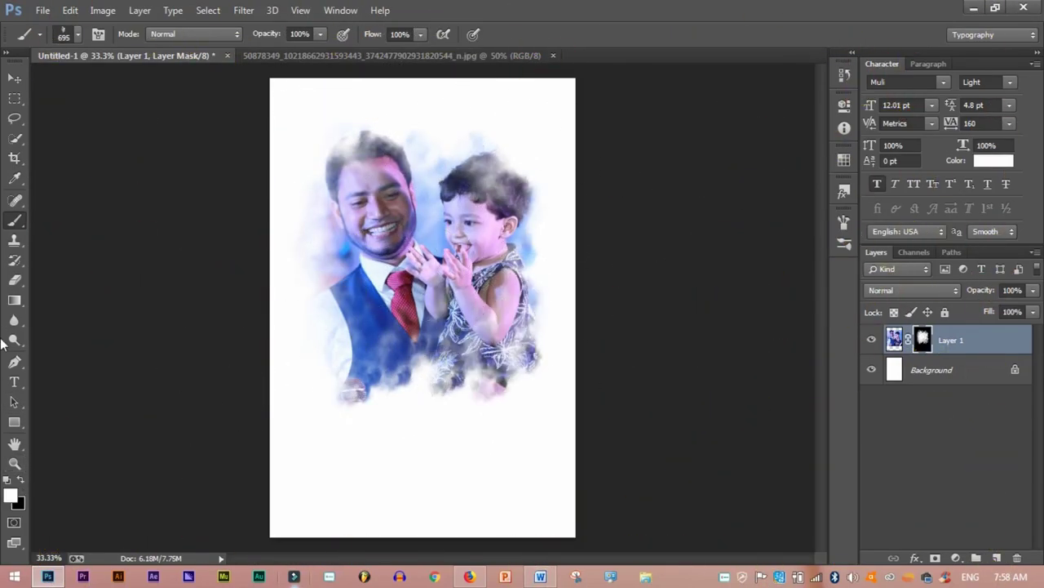
{"action": "left_click", "coordinate": [82, 34]}
{"action": "type", "text": "174"}
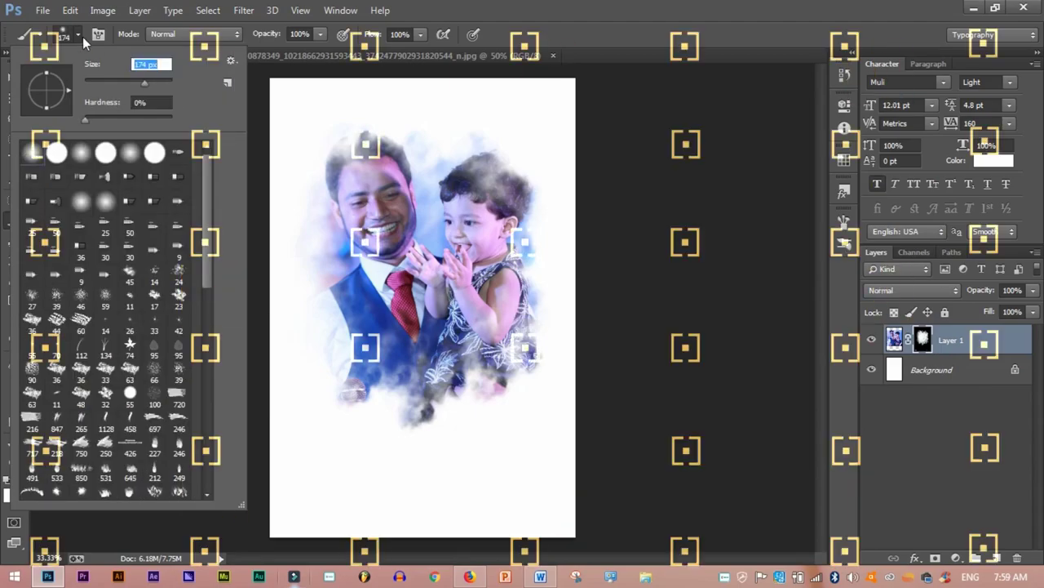
{"action": "key", "text": "Return"}
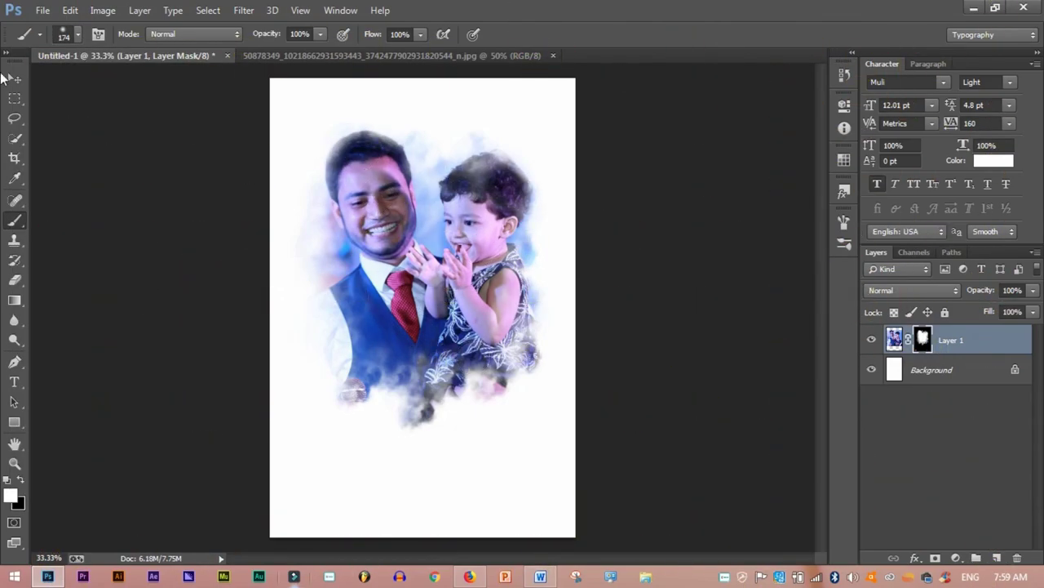
{"action": "left_click_drag", "start_coordinate": [406, 217], "coordinate": [408, 228]}
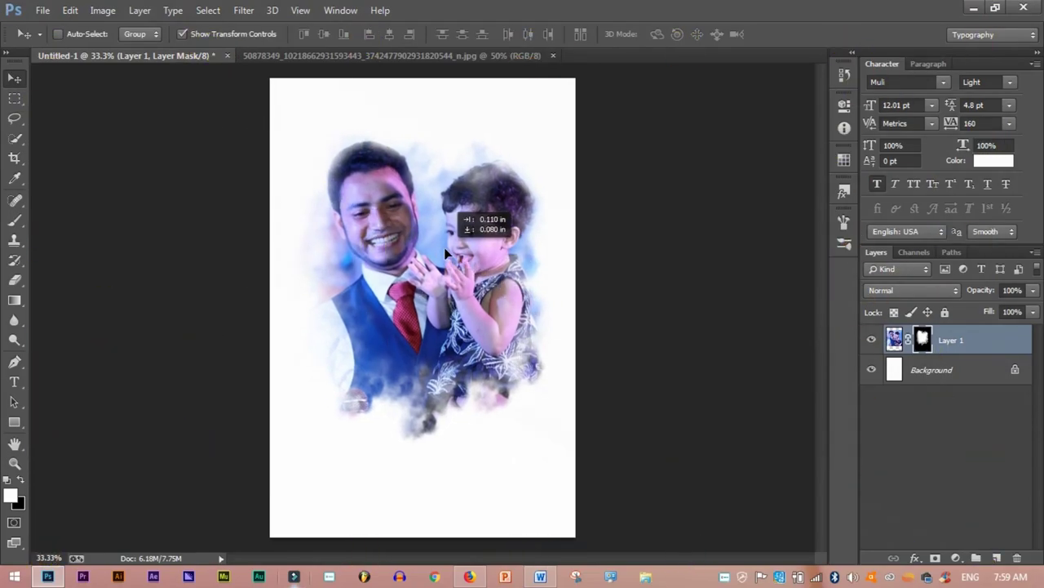
Step: In Camera Raw, set Clarity +43, Highlights -61, Shadows +32, Whites -49, lower Vibrance, adjust contrast
{"action": "left_click", "coordinate": [243, 9]}
{"action": "left_click", "coordinate": [281, 98]}
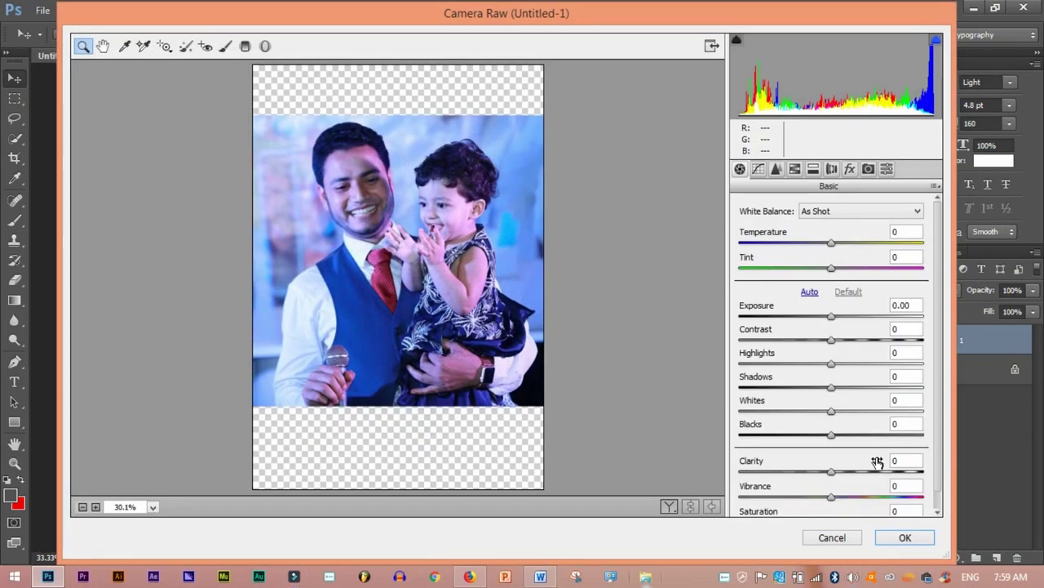
{"action": "left_click_drag", "start_coordinate": [877, 462], "coordinate": [914, 462]}
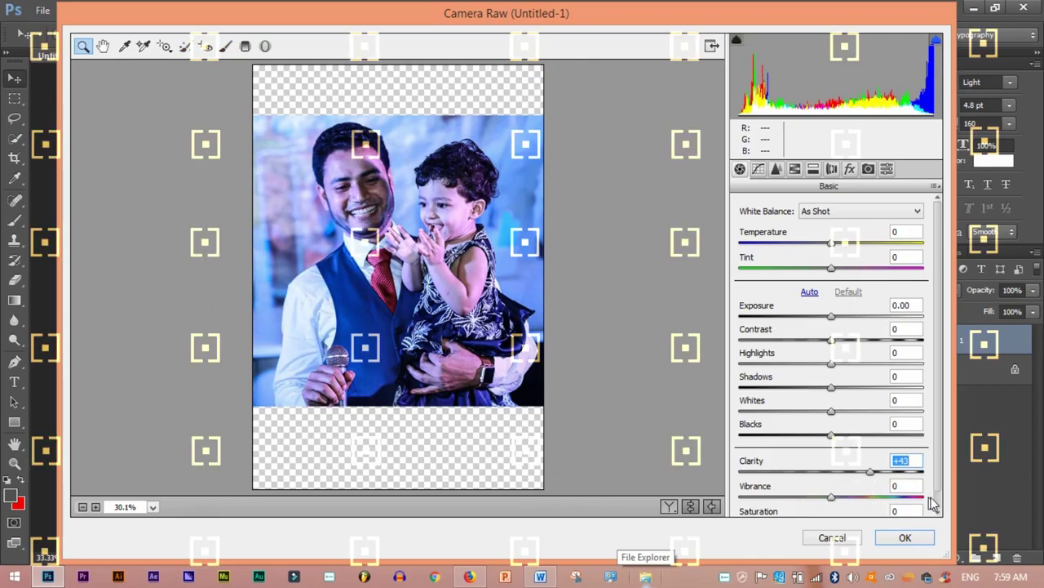
{"action": "scroll", "coordinate": [833, 408], "scroll_direction": "down", "scroll_amount": 1}
{"action": "left_click_drag", "start_coordinate": [832, 478], "coordinate": [820, 478]}
{"action": "mouse_move", "coordinate": [831, 392]}
{"action": "left_mouse_down"}
{"action": "mouse_move", "coordinate": [786, 391]}
{"action": "mouse_move", "coordinate": [861, 368]}
{"action": "mouse_move", "coordinate": [745, 347]}
{"action": "left_mouse_up"}
{"action": "left_click_drag", "start_coordinate": [832, 320], "coordinate": [922, 319]}
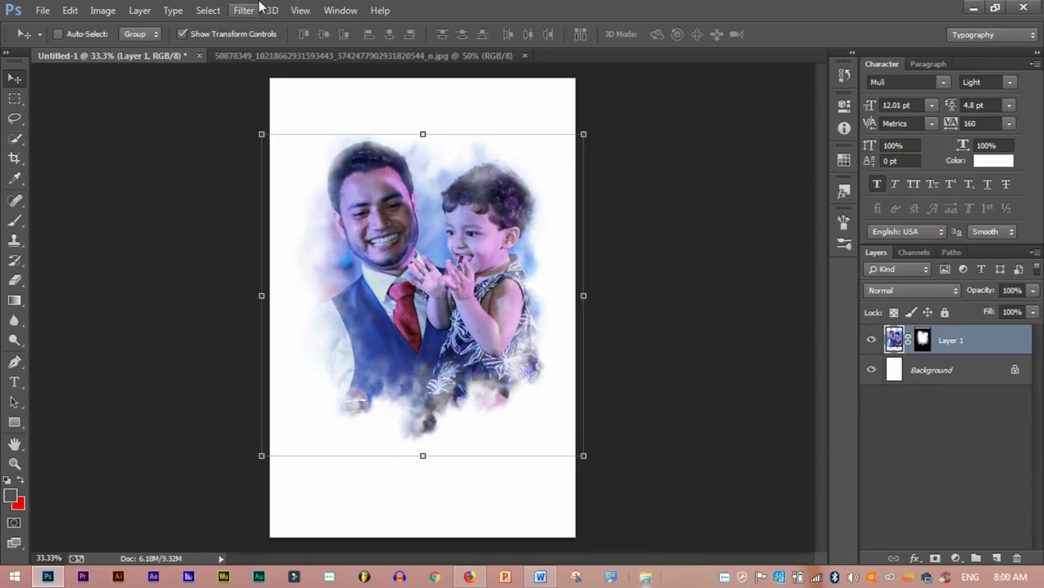
Step: Apply the Portraiture filter with the Smoothing: High preset
{"action": "left_click", "coordinate": [244, 9]}
{"action": "left_click", "coordinate": [473, 327]}
{"action": "left_click", "coordinate": [253, 67]}
{"action": "left_click", "coordinate": [253, 287]}
{"action": "left_click", "coordinate": [828, 69]}
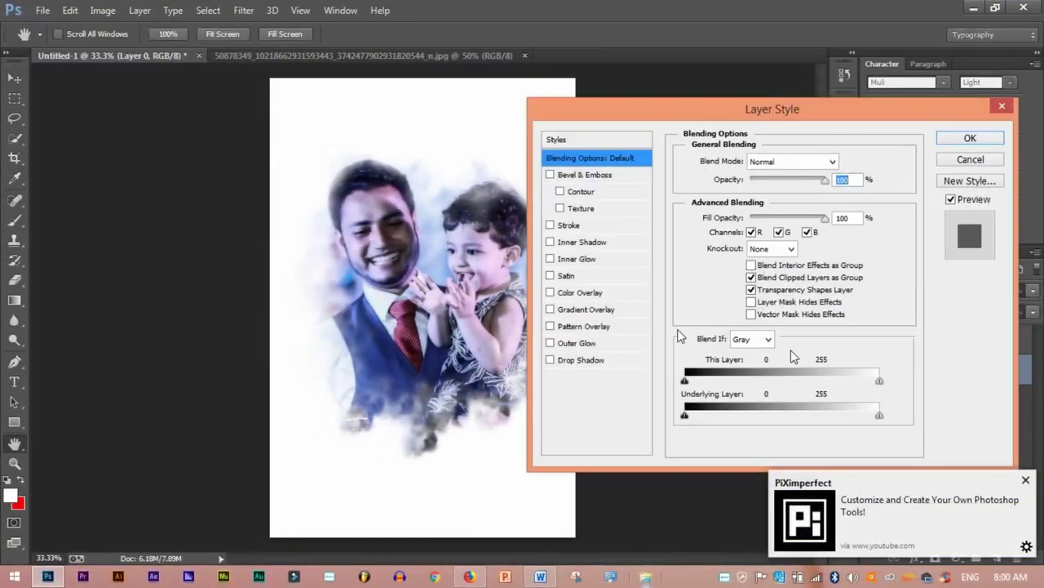
Step: Give the background layer a pale warm grey Color Overlay
{"action": "left_click", "coordinate": [580, 293]}
{"action": "left_click", "coordinate": [843, 161]}
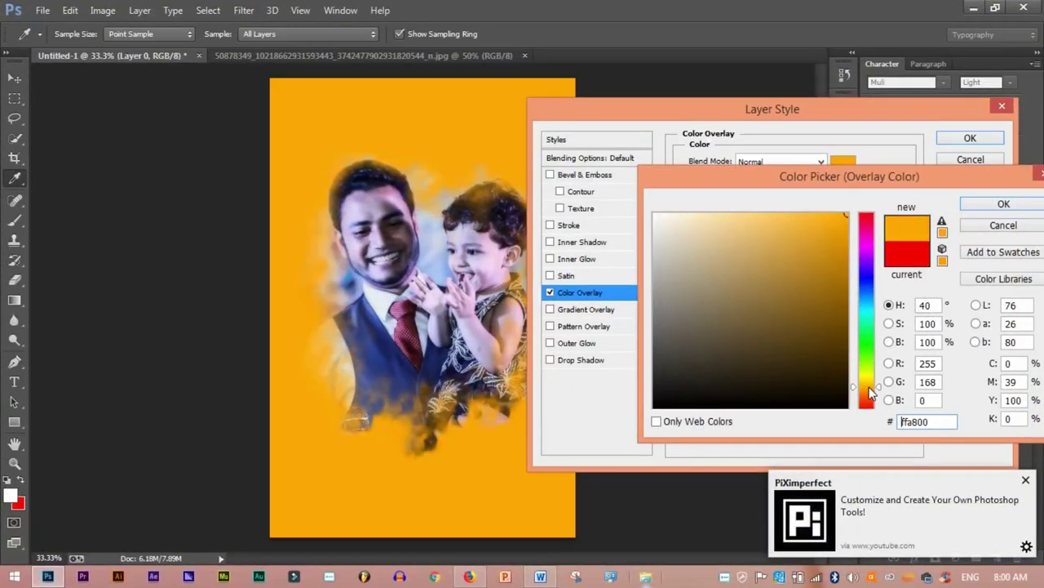
{"action": "left_click", "coordinate": [794, 217]}
{"action": "left_click", "coordinate": [759, 217]}
{"action": "left_click_drag", "start_coordinate": [759, 217], "coordinate": [654, 232]}
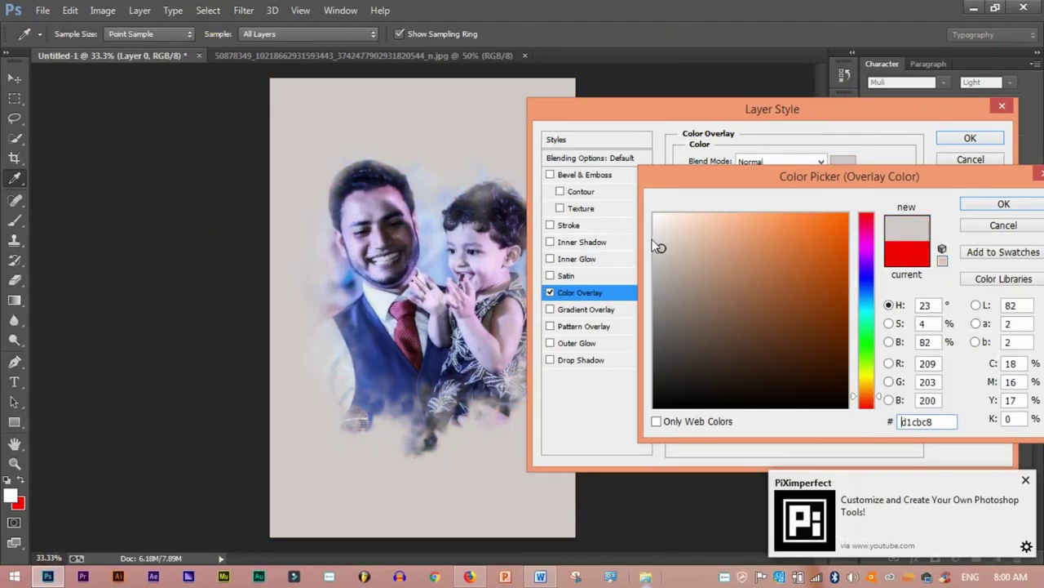
{"action": "left_click", "coordinate": [1004, 204]}
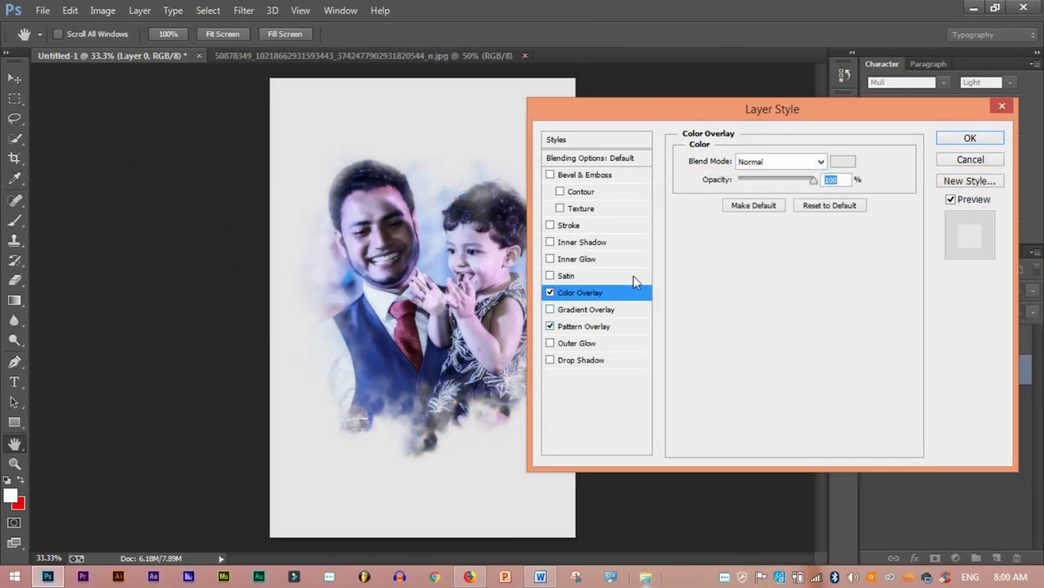
Step: Add a Pattern Overlay at 1000% scale and apply the layer style
{"action": "left_click", "coordinate": [583, 326]}
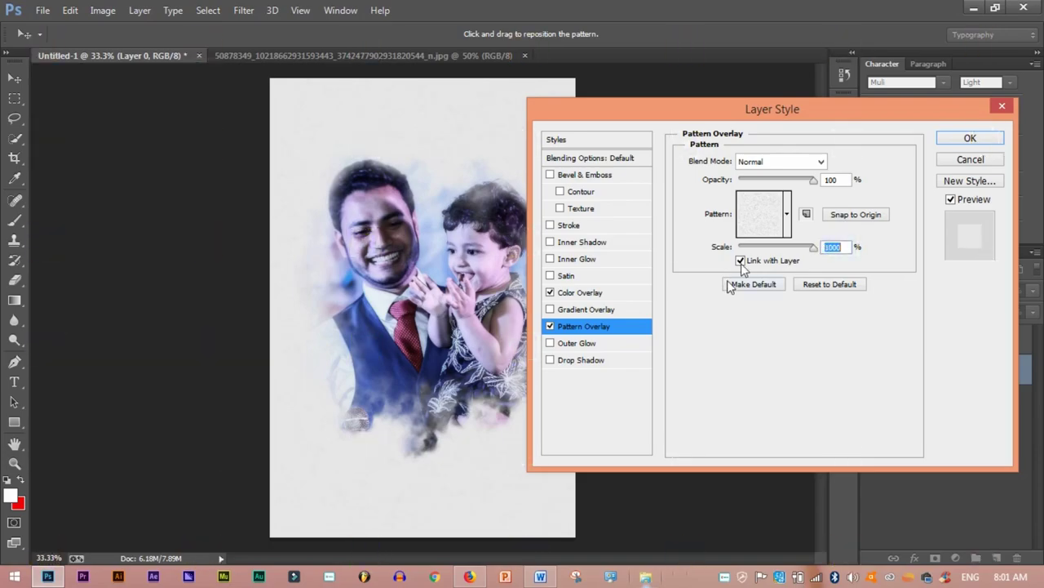
{"action": "key", "text": "Return"}
{"action": "left_click", "coordinate": [957, 472]}
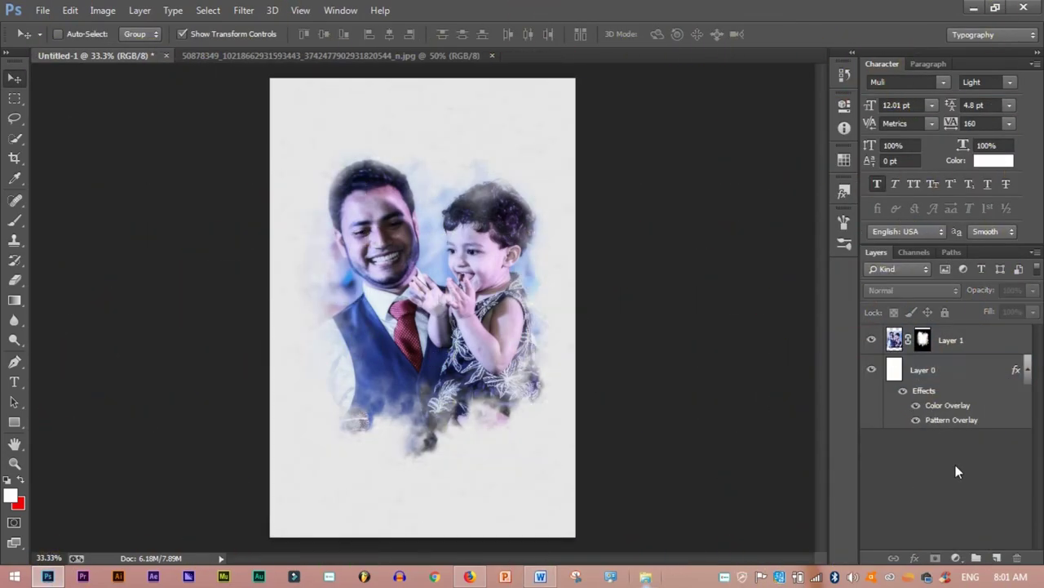
Step: Open an old wall texture image from the TEXTURE/Old-Wall-Textures folder
{"action": "left_click", "coordinate": [43, 10]}
{"action": "left_click", "coordinate": [49, 39]}
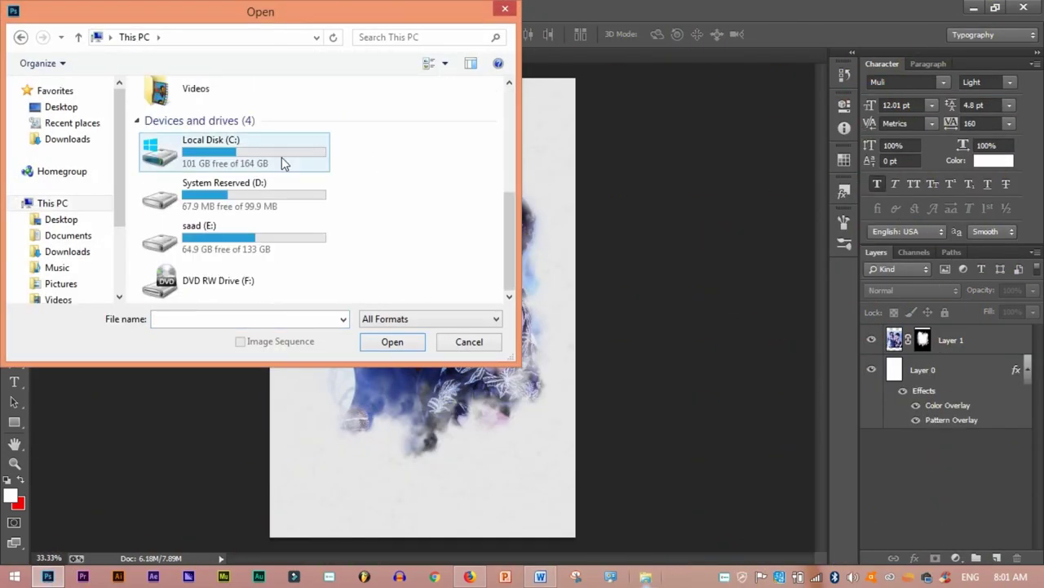
{"action": "double_click", "coordinate": [214, 234]}
{"action": "double_click", "coordinate": [189, 140]}
{"action": "double_click", "coordinate": [176, 107]}
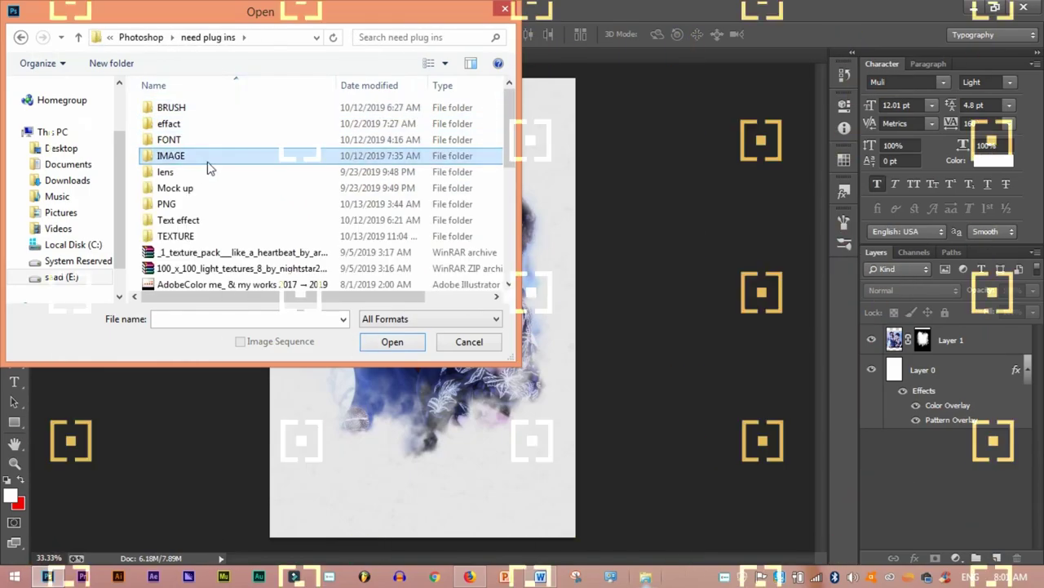
{"action": "double_click", "coordinate": [188, 236]}
{"action": "double_click", "coordinate": [192, 219]}
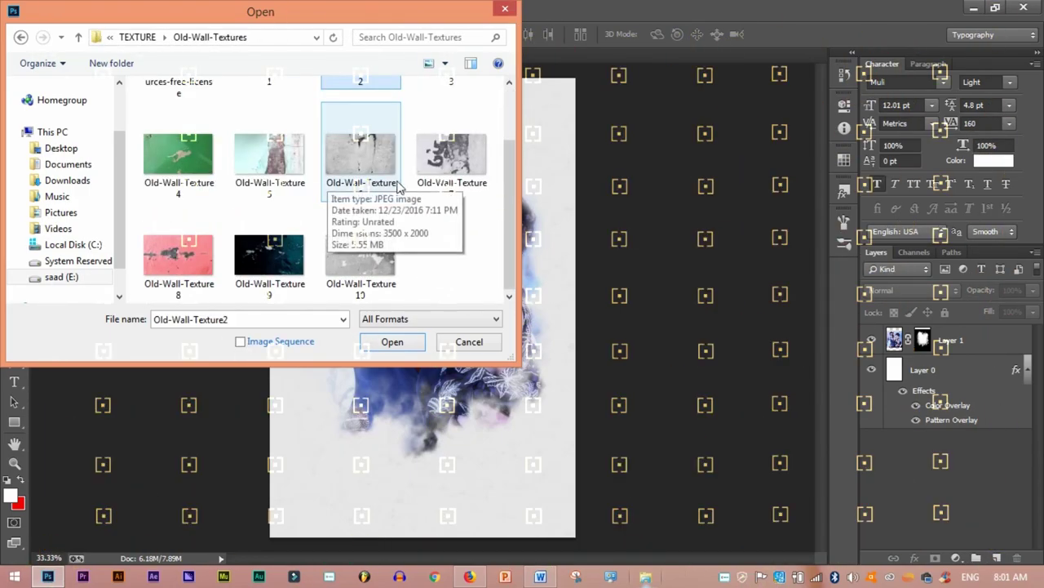
{"action": "double_click", "coordinate": [339, 131]}
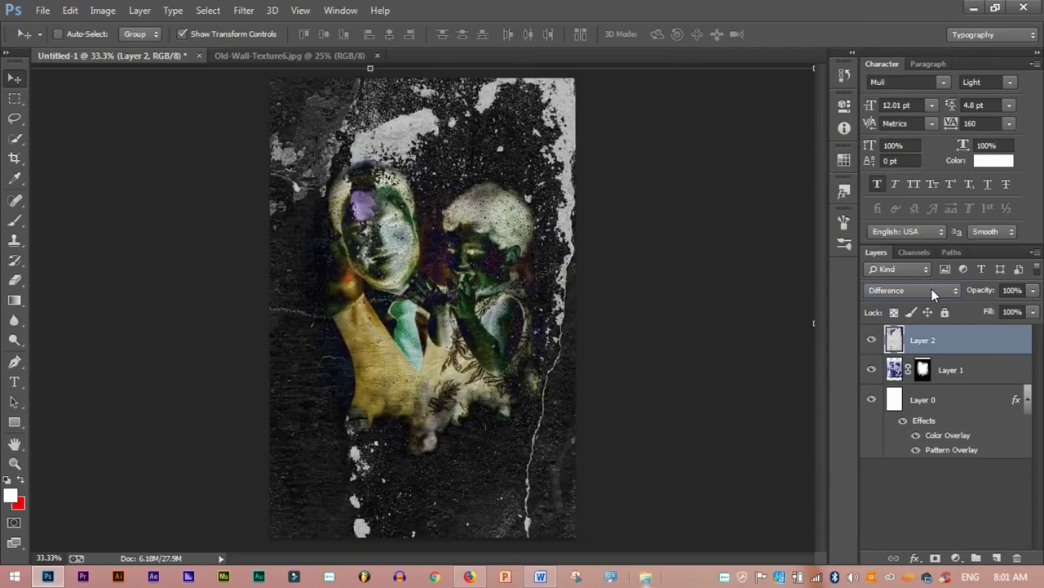
Step: Blend the wall texture in Multiply at low opacity and place it beneath the photo layer
{"action": "scroll", "coordinate": [931, 288], "scroll_direction": "up", "scroll_amount": 2}
{"action": "scroll", "coordinate": [931, 288], "scroll_direction": "up", "scroll_amount": 7}
{"action": "scroll", "coordinate": [931, 288], "scroll_direction": "up", "scroll_amount": 4}
{"action": "scroll", "coordinate": [931, 288], "scroll_direction": "up", "scroll_amount": 1}
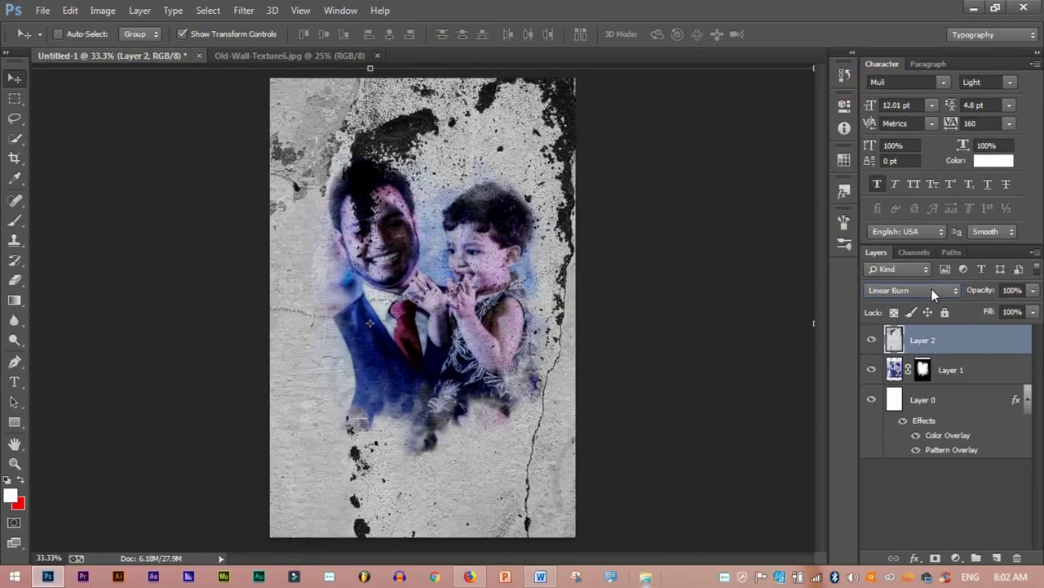
{"action": "scroll", "coordinate": [931, 288], "scroll_direction": "up", "scroll_amount": 2}
{"action": "scroll", "coordinate": [931, 288], "scroll_direction": "down", "scroll_amount": 2}
{"action": "left_click_drag", "start_coordinate": [1033, 312], "coordinate": [1004, 334]}
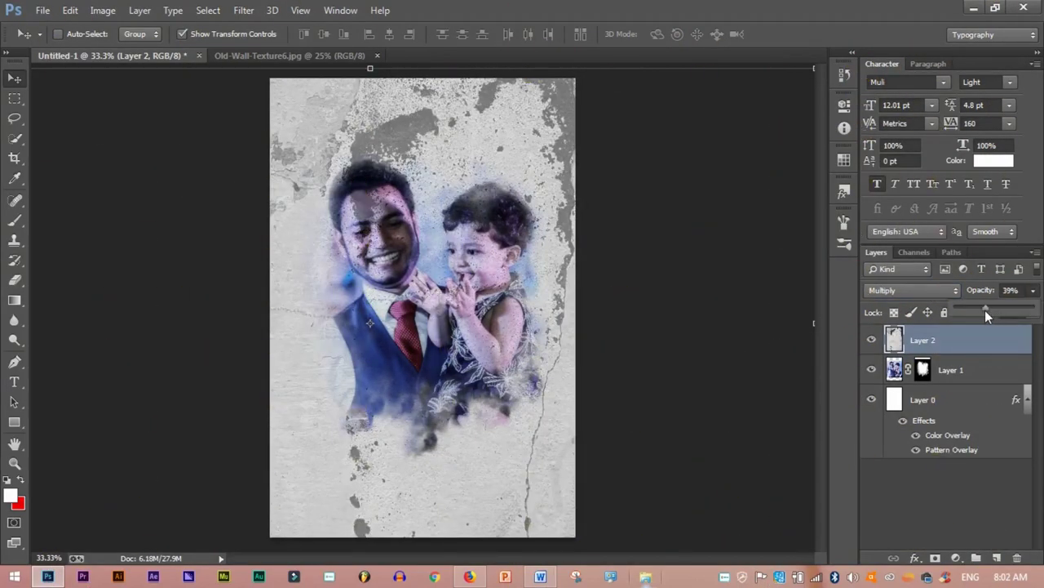
{"action": "left_click_drag", "start_coordinate": [1033, 291], "coordinate": [1036, 294]}
{"action": "left_click_drag", "start_coordinate": [980, 341], "coordinate": [988, 385]}
{"action": "mouse_move", "coordinate": [1033, 290]}
{"action": "left_mouse_down"}
{"action": "mouse_move", "coordinate": [983, 300]}
{"action": "mouse_move", "coordinate": [959, 327]}
{"action": "left_mouse_up"}
Step: Open the brushstroke image from the texture folder
{"action": "left_click", "coordinate": [43, 9]}
{"action": "left_click", "coordinate": [33, 37]}
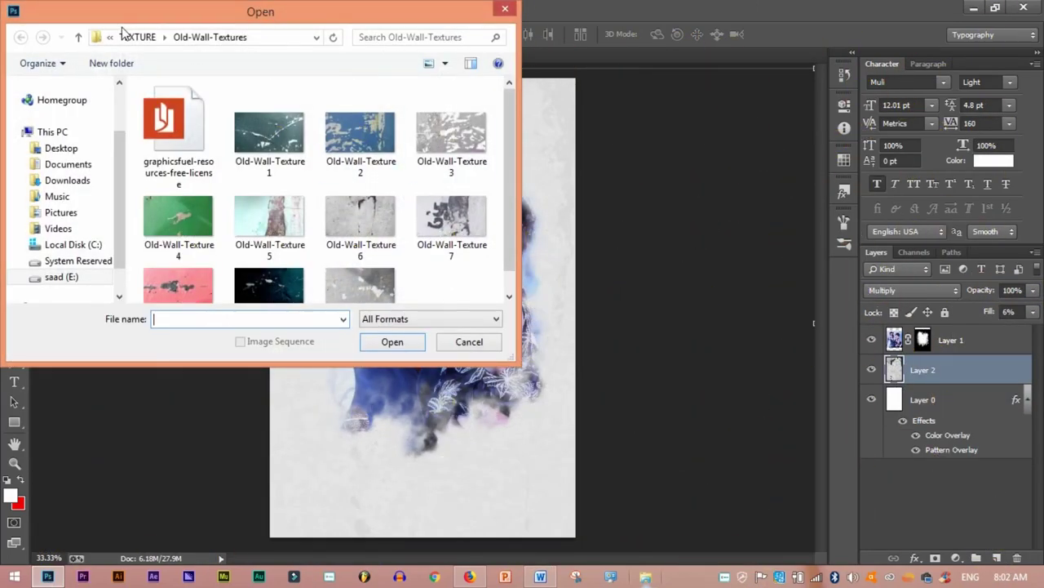
{"action": "double_click", "coordinate": [245, 140]}
{"action": "left_click", "coordinate": [209, 105]}
{"action": "left_click", "coordinate": [392, 341]}
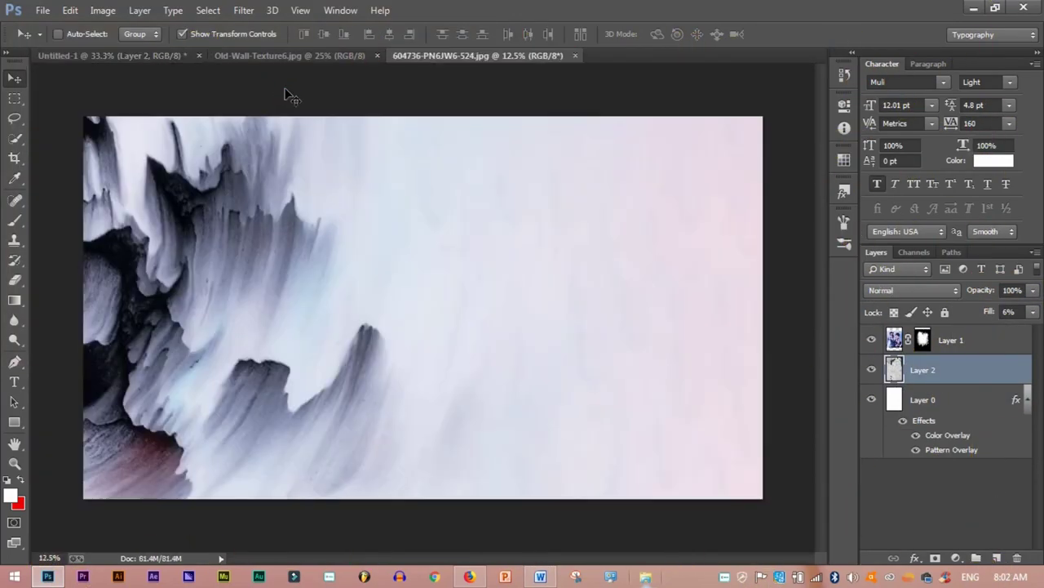
Step: Bring the brushstroke image into the poster and stretch it over the whole canvas
{"action": "mouse_move", "coordinate": [291, 93]}
{"action": "left_mouse_down"}
{"action": "mouse_move", "coordinate": [371, 226]}
{"action": "mouse_move", "coordinate": [217, 308]}
{"action": "left_mouse_up"}
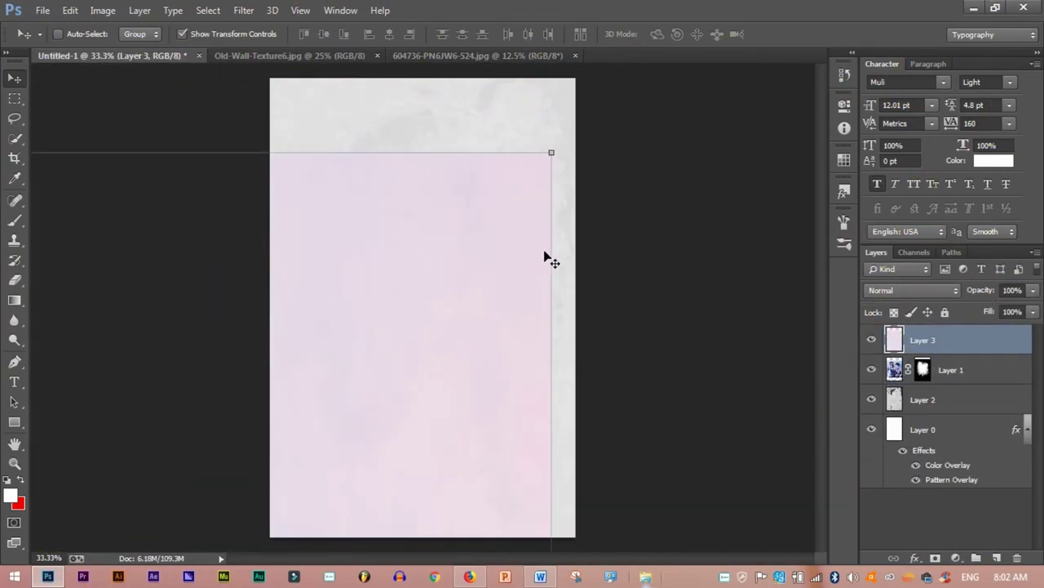
{"action": "key", "text": "ctrl+t"}
{"action": "left_click_drag", "start_coordinate": [551, 152], "coordinate": [454, 256]}
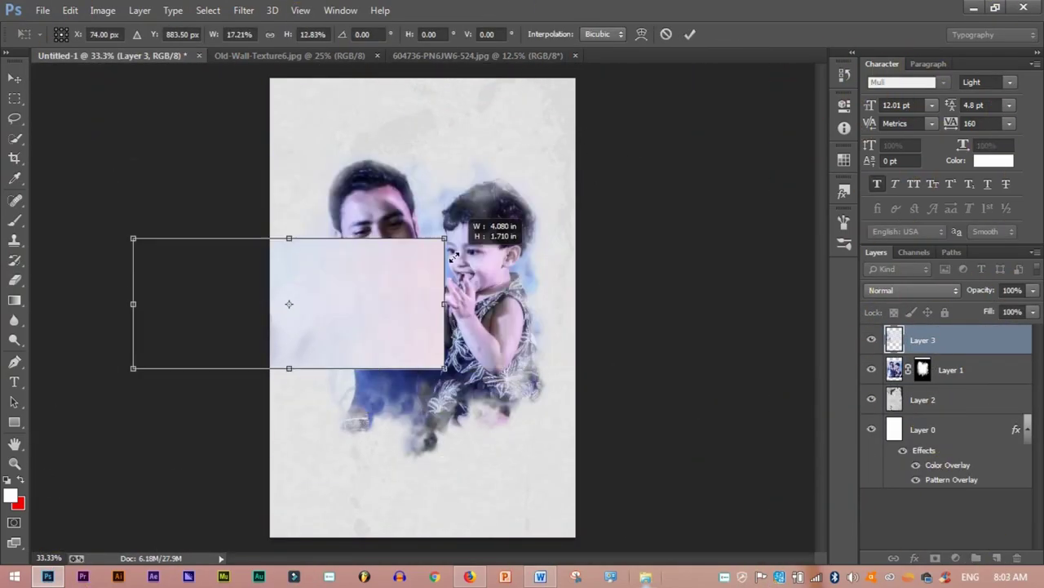
{"action": "left_click_drag", "start_coordinate": [454, 257], "coordinate": [755, 546]}
{"action": "key", "text": "v"}
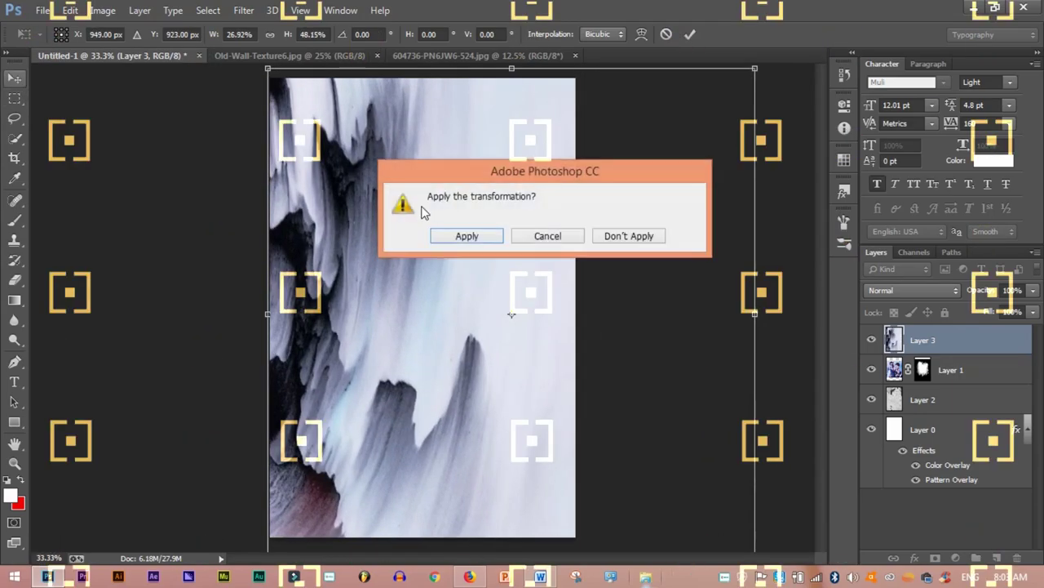
{"action": "left_click", "coordinate": [441, 236]}
Step: Set the brushstroke layer to Darken, add a mask, and paint out its upper left
{"action": "left_click", "coordinate": [912, 290]}
{"action": "scroll", "coordinate": [920, 292], "scroll_direction": "down", "scroll_amount": 2}
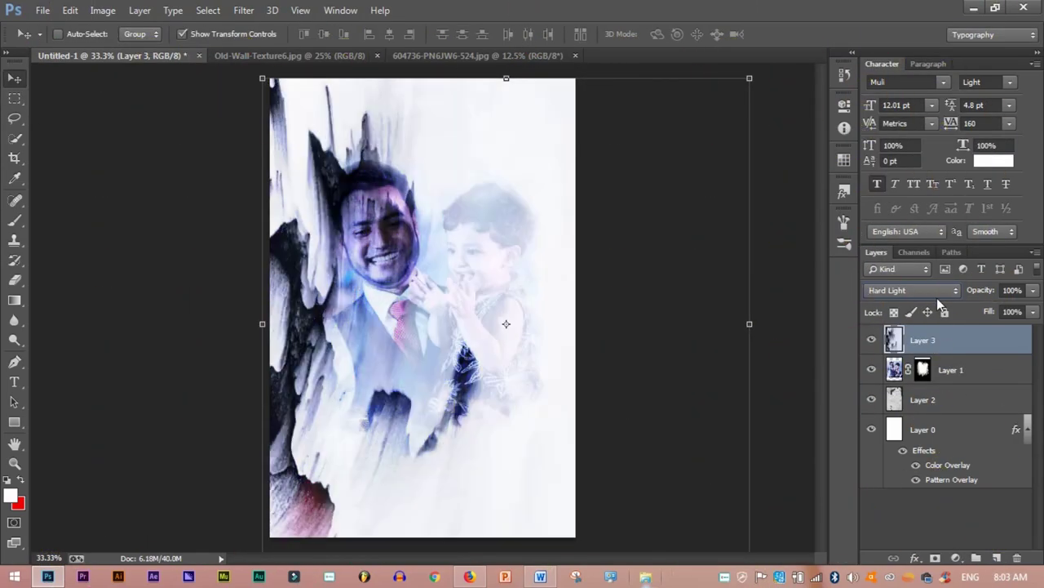
{"action": "scroll", "coordinate": [937, 298], "scroll_direction": "up", "scroll_amount": 5}
{"action": "scroll", "coordinate": [937, 297], "scroll_direction": "up", "scroll_amount": 4}
{"action": "scroll", "coordinate": [937, 298], "scroll_direction": "up", "scroll_amount": 5}
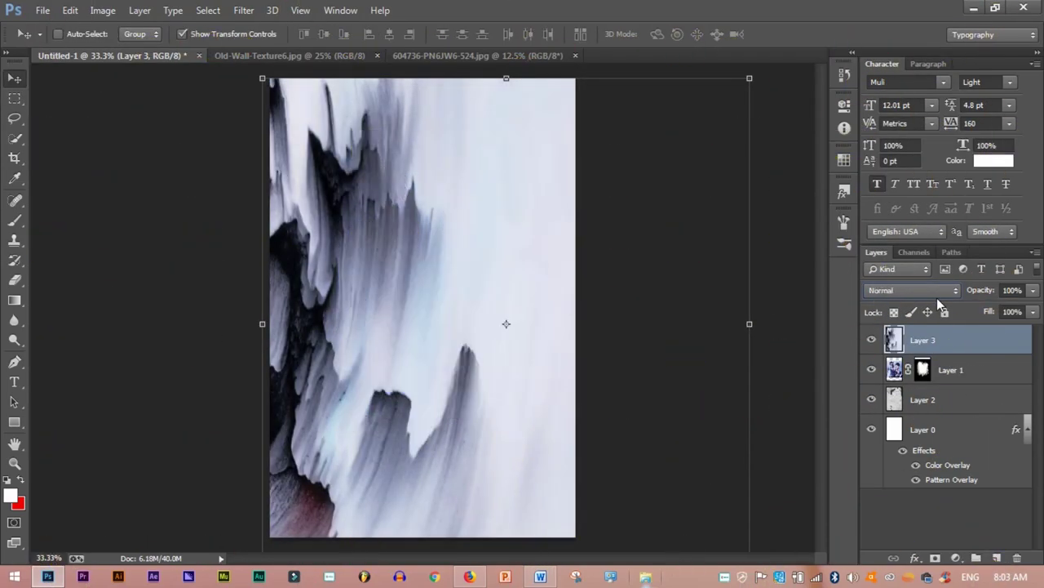
{"action": "scroll", "coordinate": [936, 298], "scroll_direction": "down", "scroll_amount": 2}
{"action": "left_click", "coordinate": [977, 557]}
{"action": "key", "text": "b"}
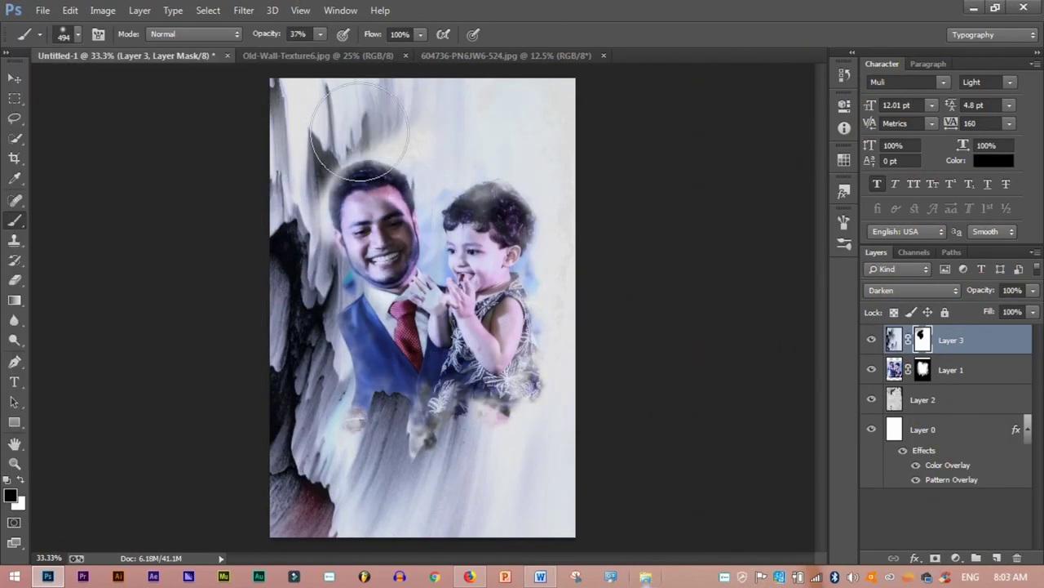
{"action": "left_click_drag", "start_coordinate": [310, 90], "coordinate": [289, 106]}
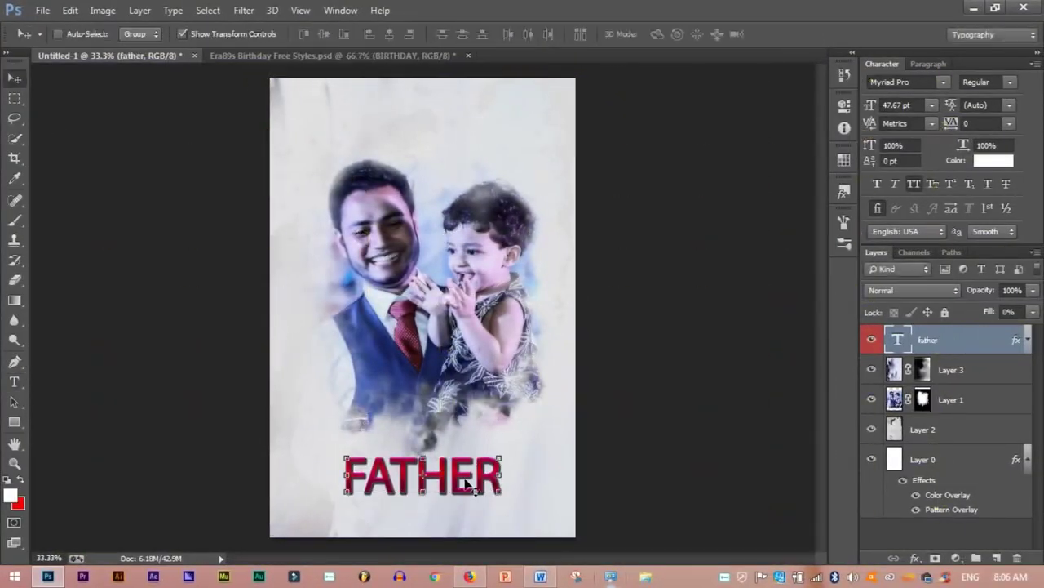
Step: Set FATHER in The Antenna font with a 0084ff blue overlay, bevel, gradient overlay and drop shadow
{"action": "left_click", "coordinate": [943, 81]}
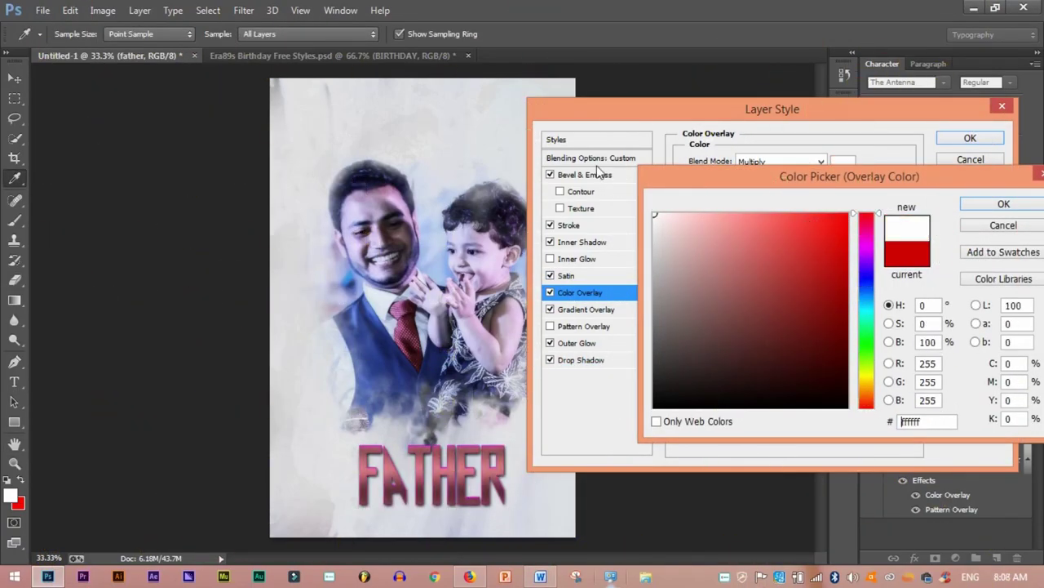
{"action": "left_click", "coordinate": [1000, 204]}
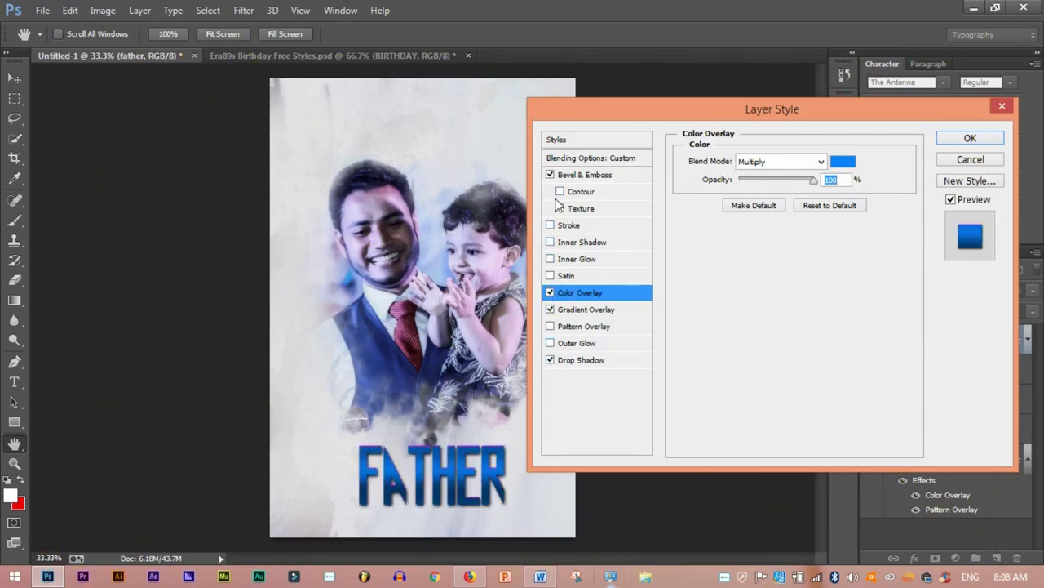
{"action": "left_click", "coordinate": [550, 242]}
{"action": "left_click", "coordinate": [550, 258]}
{"action": "left_click", "coordinate": [550, 275]}
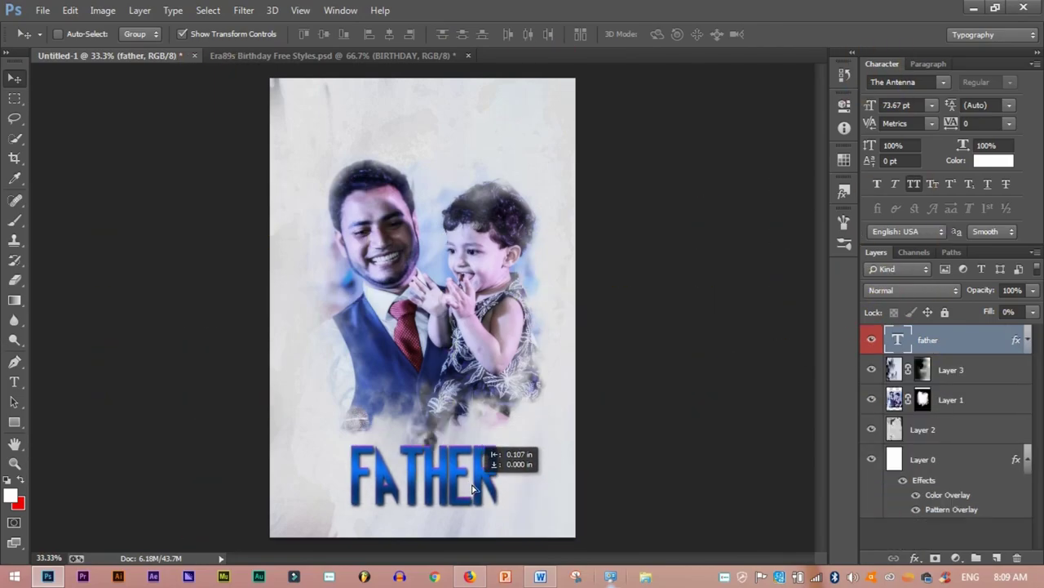
{"action": "left_click", "coordinate": [42, 10]}
Step: Open The Truth poster and copy its two credit text layers into the FATHER poster
{"action": "left_click", "coordinate": [49, 42]}
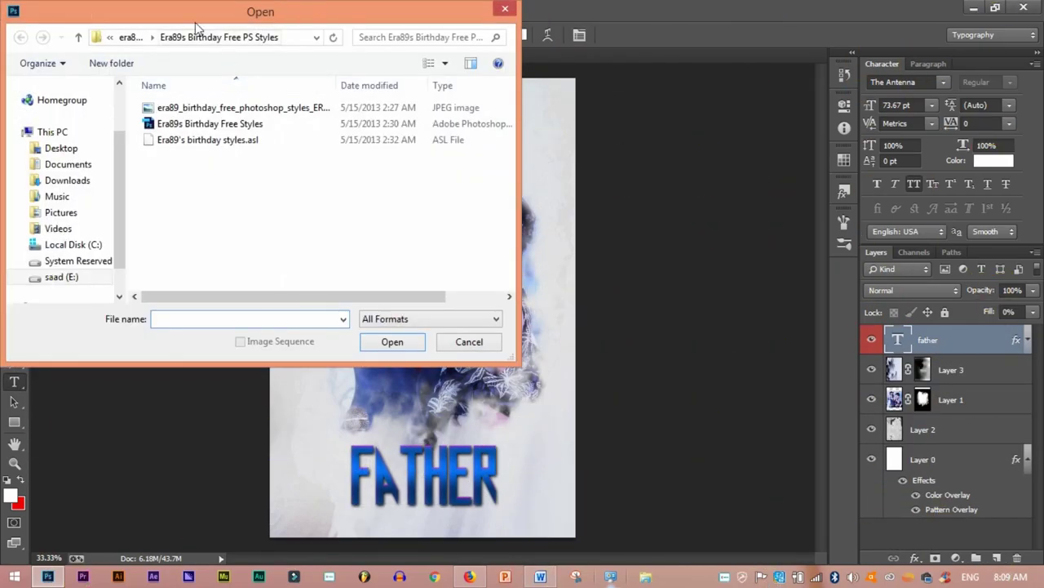
{"action": "double_click", "coordinate": [159, 107]}
{"action": "left_click", "coordinate": [272, 186]}
{"action": "left_click", "coordinate": [391, 341]}
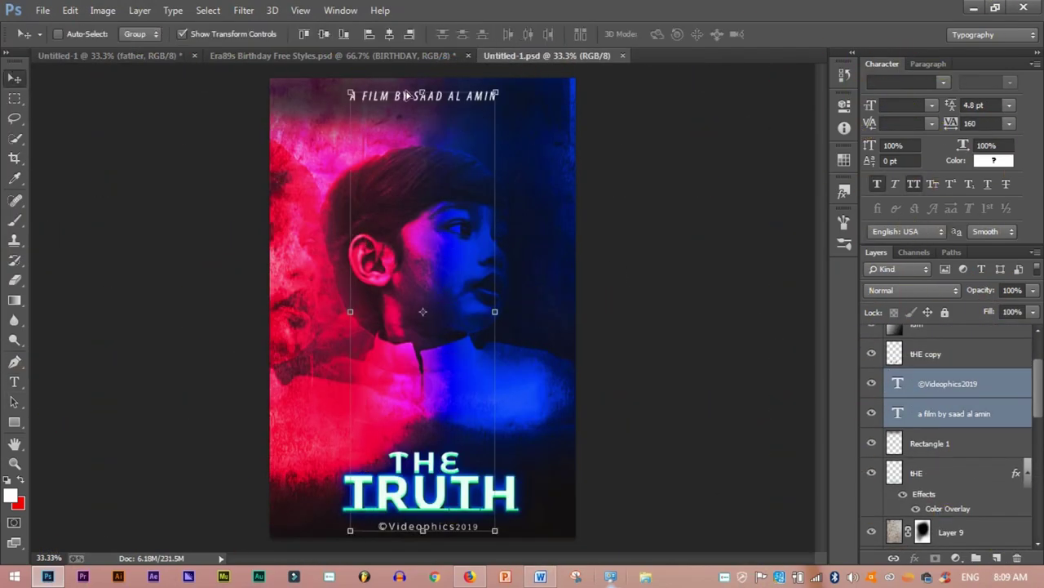
{"action": "mouse_move", "coordinate": [406, 95]}
{"action": "left_mouse_down"}
{"action": "mouse_move", "coordinate": [405, 110]}
{"action": "mouse_move", "coordinate": [449, 104]}
{"action": "left_mouse_up"}
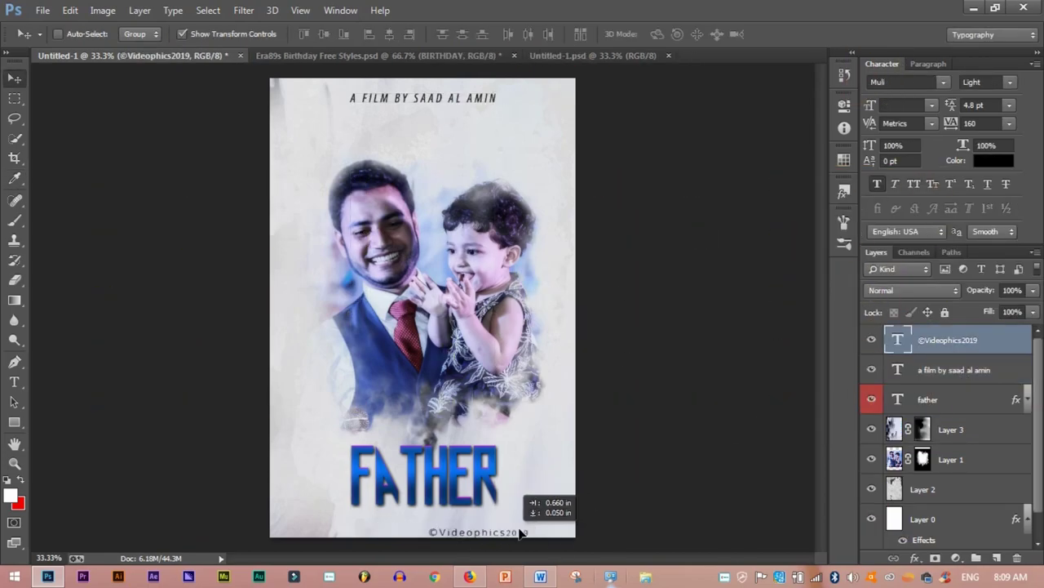
Step: Move the FATHER title to the top of the poster and lower the photo slightly
{"action": "left_click", "coordinate": [974, 406]}
{"action": "left_click_drag", "start_coordinate": [448, 475], "coordinate": [447, 148]}
{"action": "left_click_drag", "start_coordinate": [562, 365], "coordinate": [563, 398]}
{"action": "left_click", "coordinate": [483, 144], "text": "ctrl"}
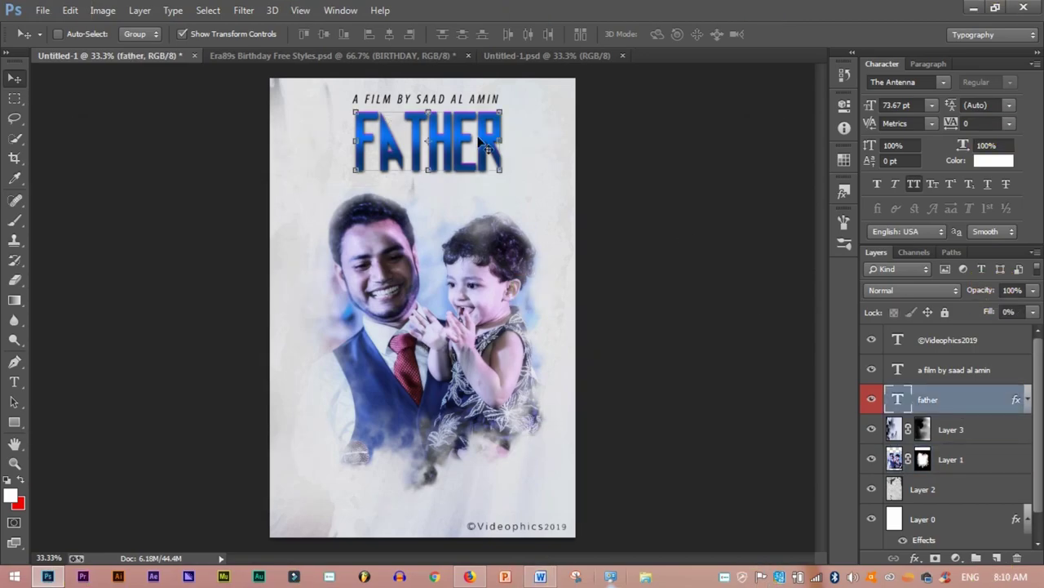
Step: Copy the Facebook post's caption and start a new text layer on the poster for it
{"action": "left_click", "coordinate": [471, 567]}
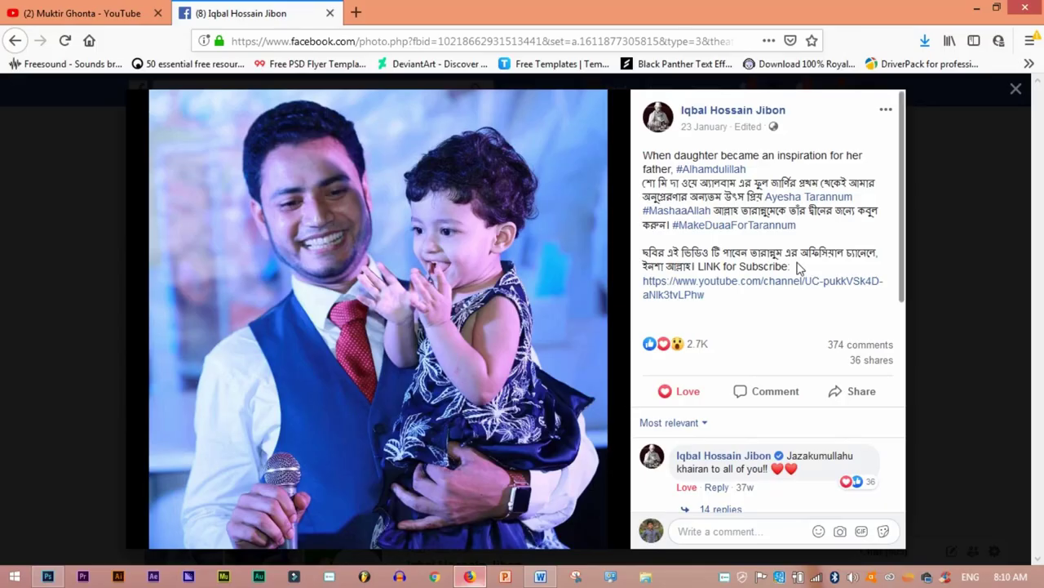
{"action": "right_click", "coordinate": [641, 168]}
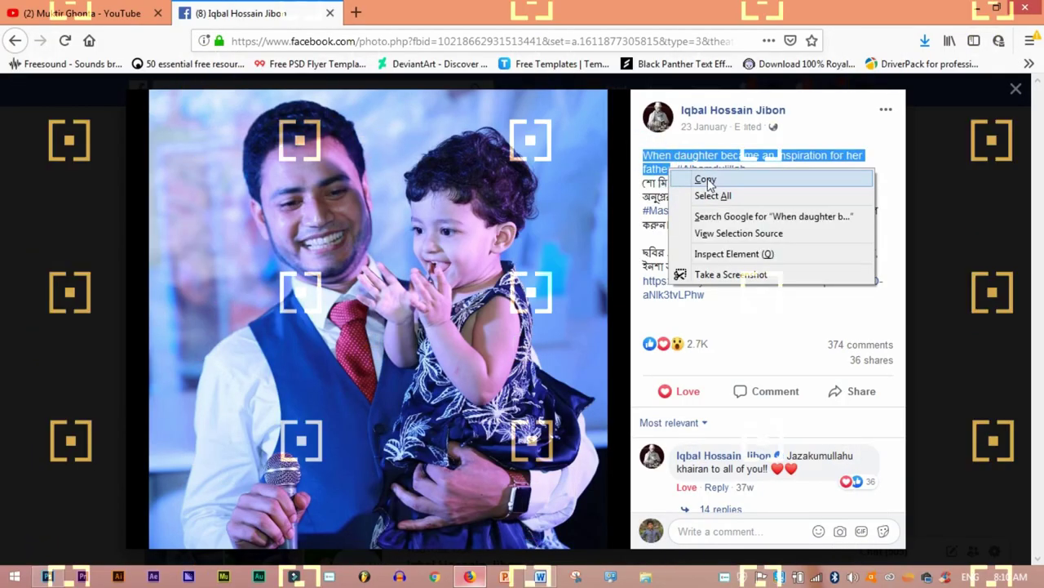
{"action": "left_click", "coordinate": [646, 180]}
{"action": "left_click", "coordinate": [47, 576]}
{"action": "left_click", "coordinate": [377, 434]}
{"action": "right_click", "coordinate": [377, 434]}
Step: Paste the caption as a black Varche Caps tagline and shift the ©Videophics2019 credit toward centre
{"action": "left_click", "coordinate": [411, 183]}
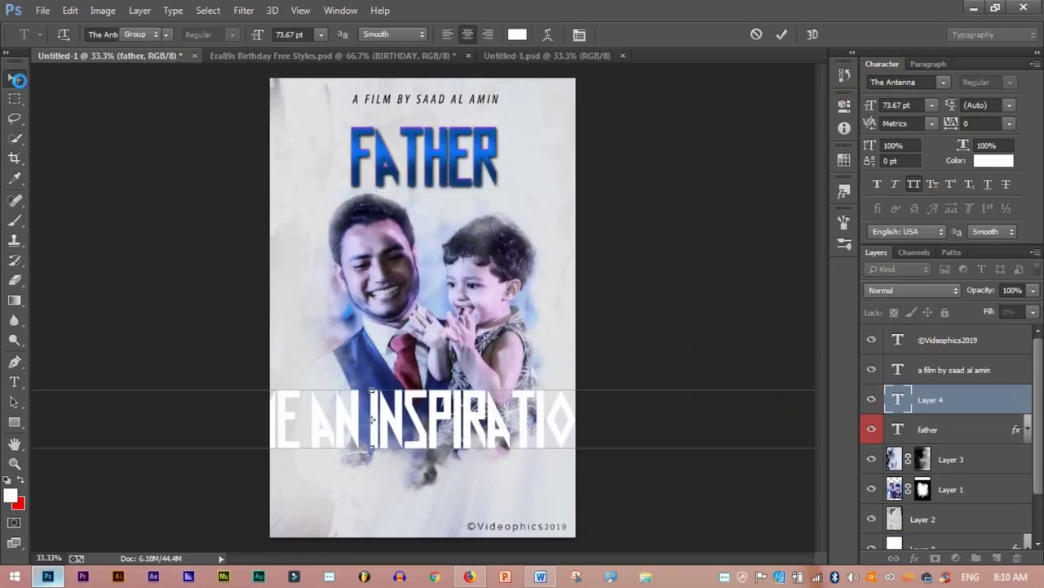
{"action": "key", "text": "ctrl+Return"}
{"action": "left_click", "coordinate": [943, 82]}
{"action": "scroll", "coordinate": [897, 302], "scroll_direction": "down", "scroll_amount": 10}
{"action": "left_click", "coordinate": [893, 380]}
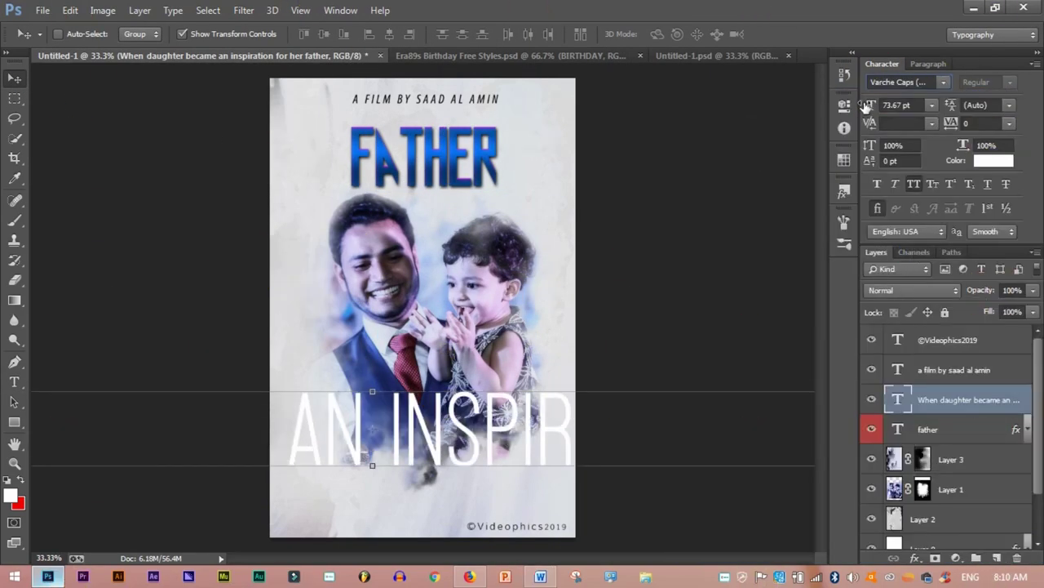
{"action": "left_click", "coordinate": [987, 160]}
{"action": "key", "text": "Return"}
{"action": "key", "text": "ctrl+Return"}
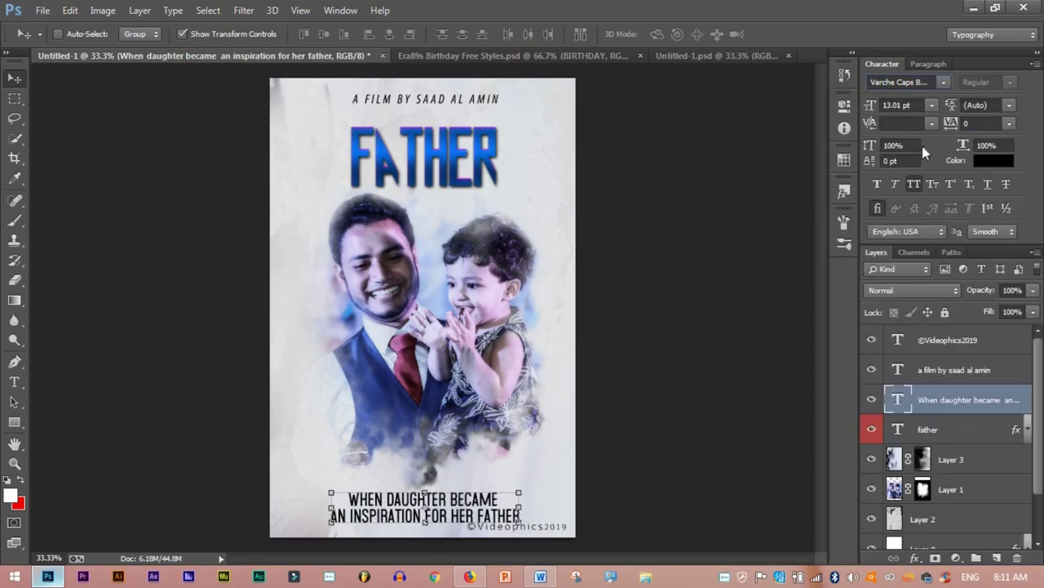
{"action": "left_click", "coordinate": [552, 529], "text": "ctrl"}
{"action": "left_click_drag", "start_coordinate": [447, 534], "coordinate": [459, 539]}
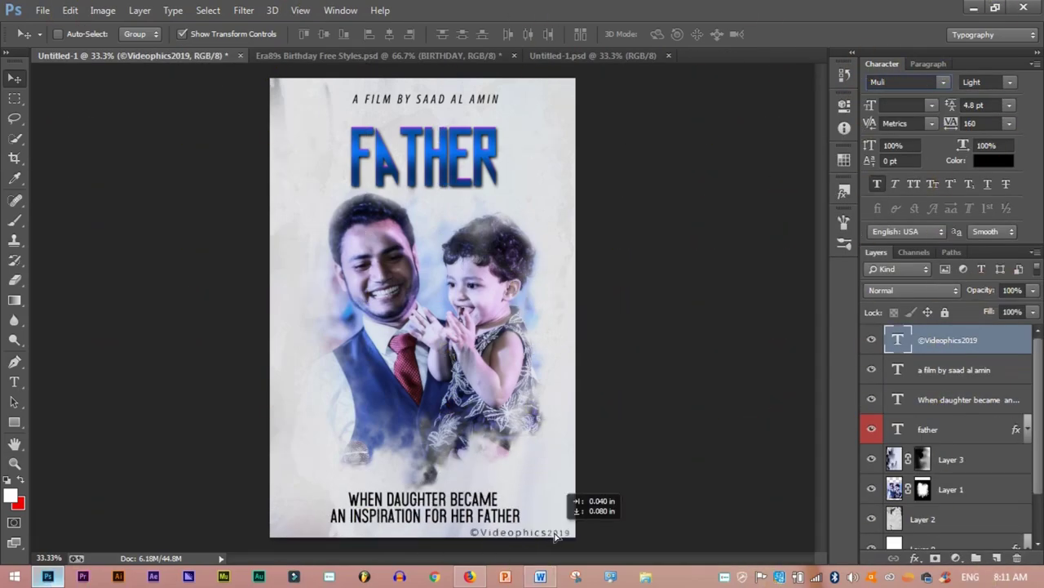
Step: Try Varche Caps on the ©Videophics2019 credit, then undo the font change
{"action": "left_click", "coordinate": [943, 82]}
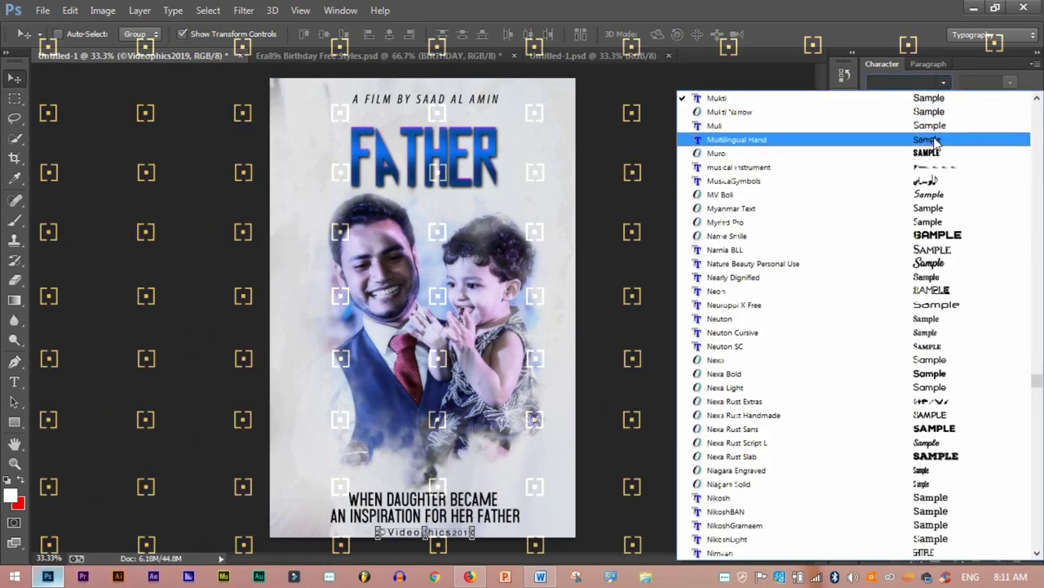
{"action": "scroll", "coordinate": [905, 387], "scroll_direction": "down", "scroll_amount": 10}
{"action": "scroll", "coordinate": [921, 400], "scroll_direction": "down", "scroll_amount": 5}
{"action": "scroll", "coordinate": [980, 425], "scroll_direction": "down", "scroll_amount": 5}
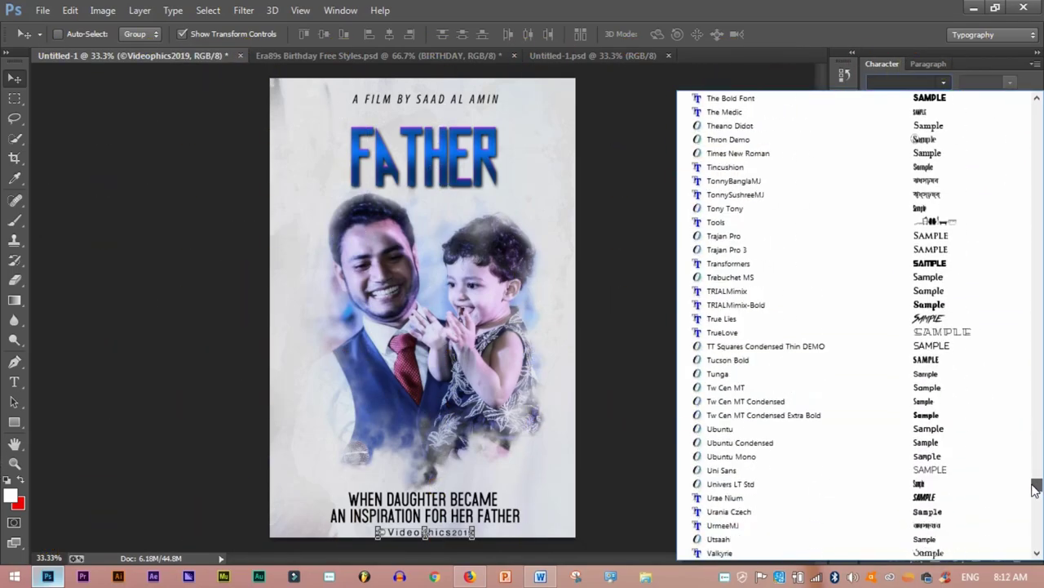
{"action": "left_click_drag", "start_coordinate": [1038, 444], "coordinate": [1036, 498]}
{"action": "left_click", "coordinate": [816, 424]}
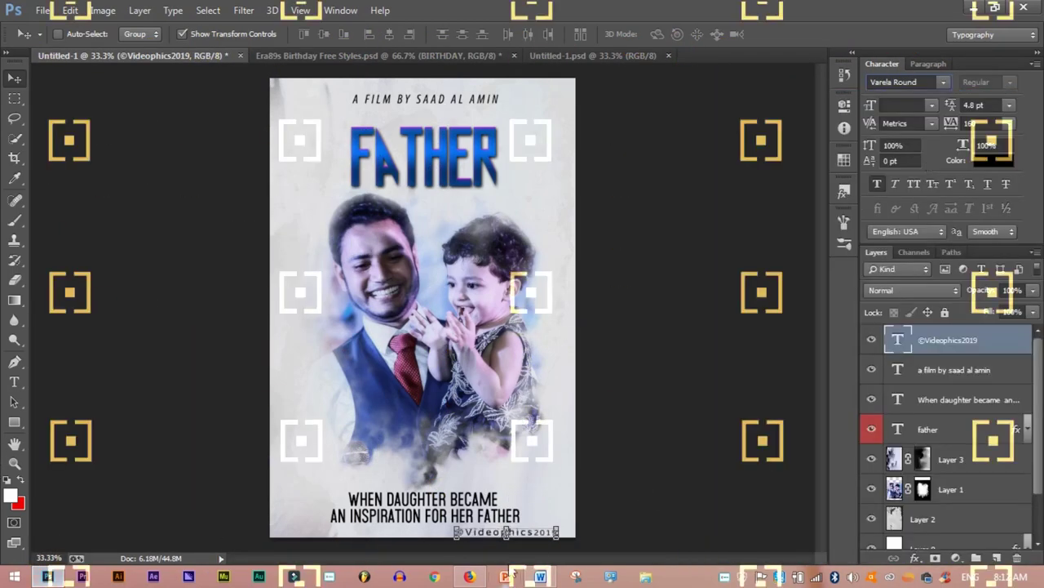
{"action": "left_click", "coordinate": [70, 10]}
{"action": "left_click", "coordinate": [69, 10]}
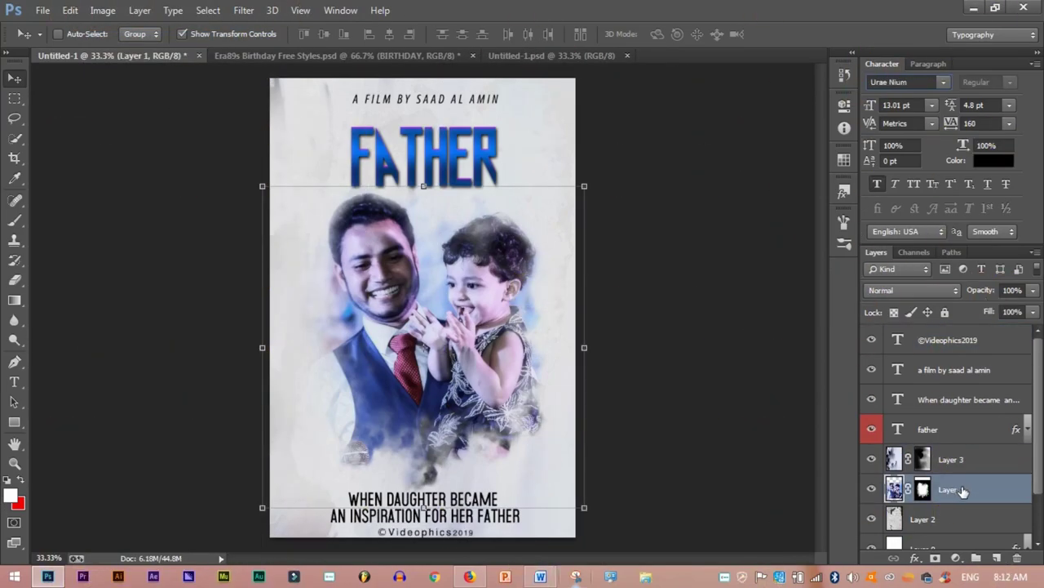
Step: Nudge the father-and-child photo slightly left and reselect the text layers
{"action": "double_click", "coordinate": [999, 499]}
{"action": "left_click", "coordinate": [949, 121]}
{"action": "left_click_drag", "start_coordinate": [488, 352], "coordinate": [480, 352]}
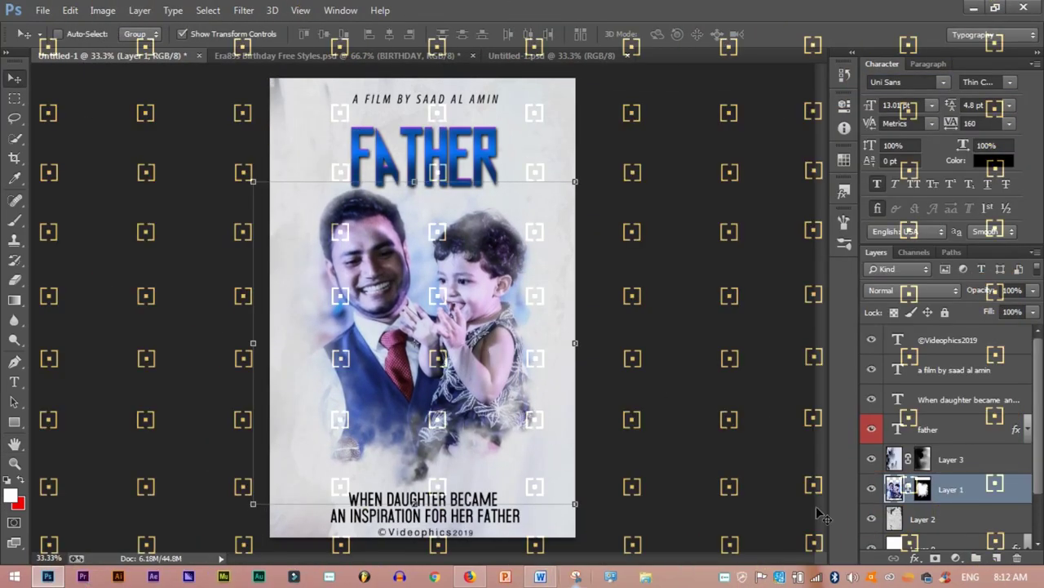
{"action": "left_click", "coordinate": [979, 400]}
{"action": "left_click", "coordinate": [947, 340]}
{"action": "left_click", "coordinate": [954, 429]}
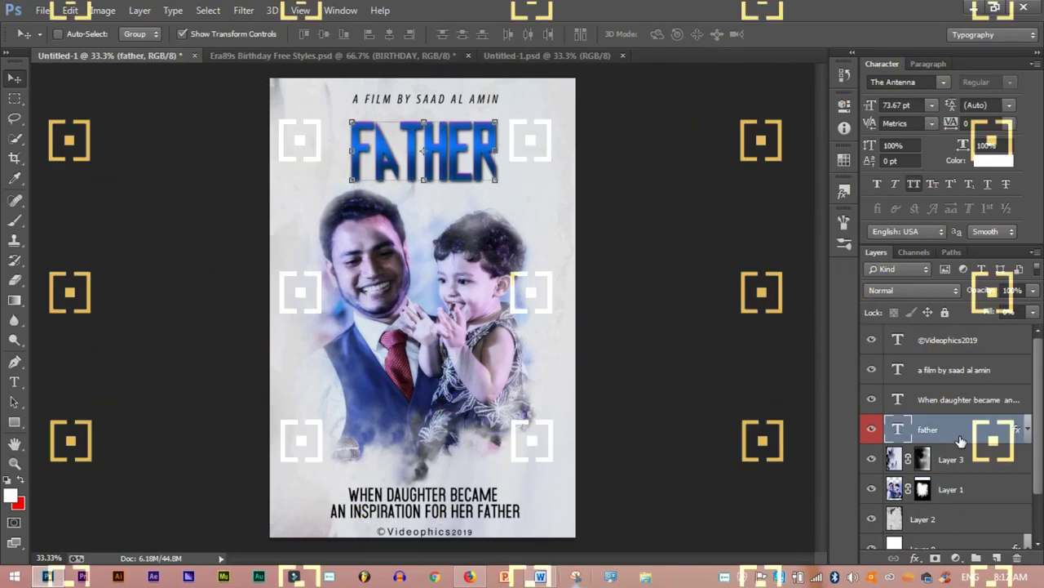
Step: Rasterize the FATHER title text and pick a bright blue painting colour
{"action": "key", "text": "b"}
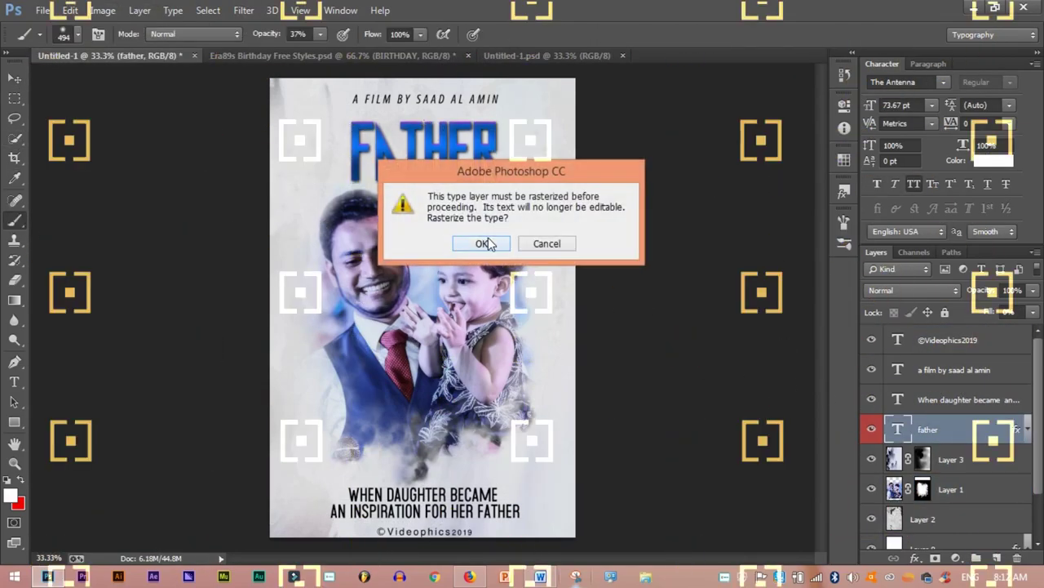
{"action": "key", "text": "Return"}
{"action": "left_click", "coordinate": [11, 496]}
{"action": "left_click", "coordinate": [867, 278]}
{"action": "left_click", "coordinate": [790, 221]}
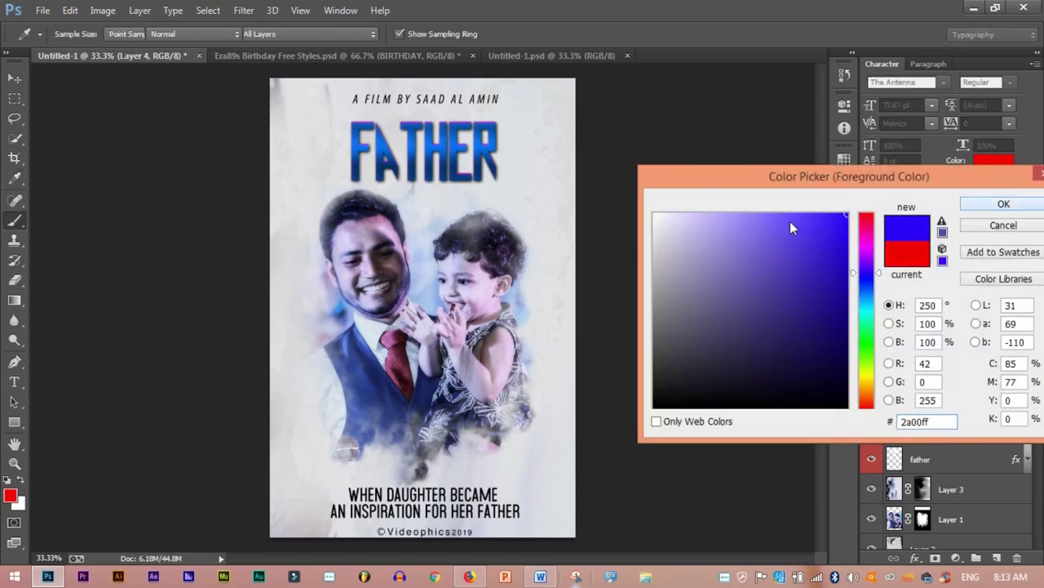
{"action": "left_click", "coordinate": [1003, 253]}
Step: Paint a soft glow spot over the man's face and enlarge it across most of the poster
{"action": "left_click", "coordinate": [69, 34]}
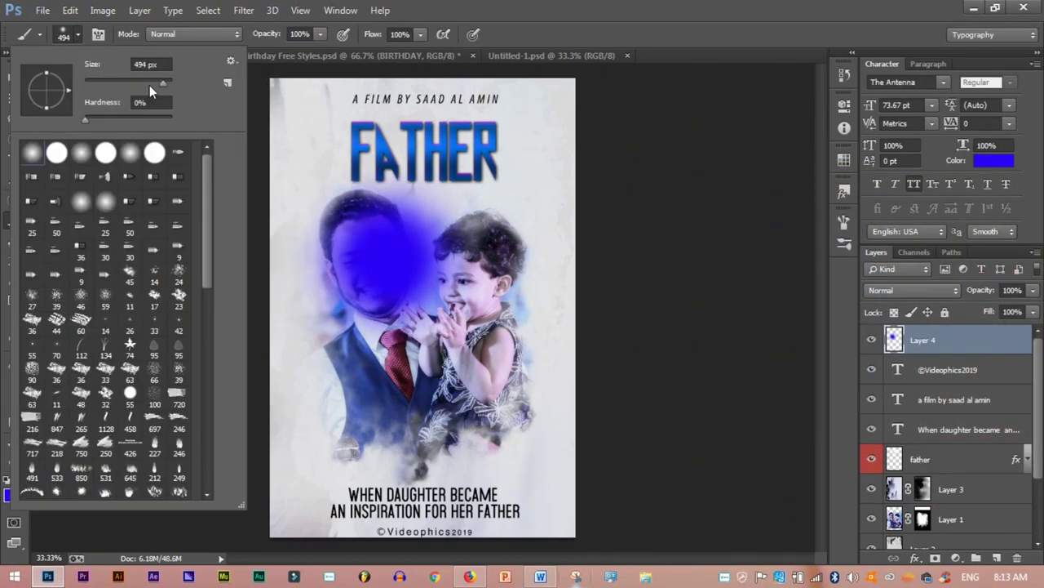
{"action": "key", "text": "x"}
{"action": "left_click", "coordinate": [387, 259]}
{"action": "key", "text": "v"}
{"action": "left_click_drag", "start_coordinate": [282, 154], "coordinate": [463, 327]}
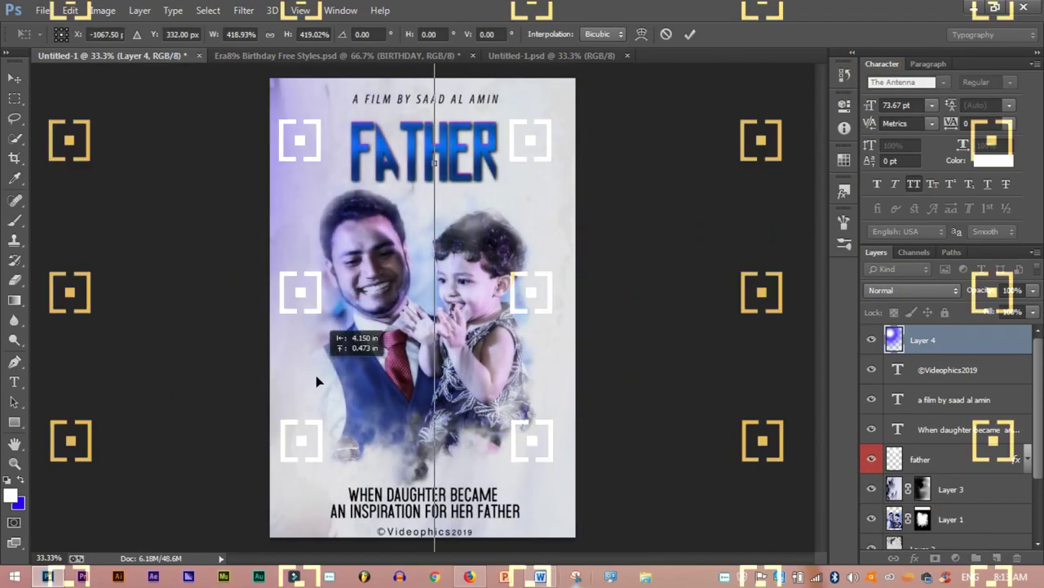
{"action": "scroll", "coordinate": [938, 289], "scroll_direction": "down", "scroll_amount": 2}
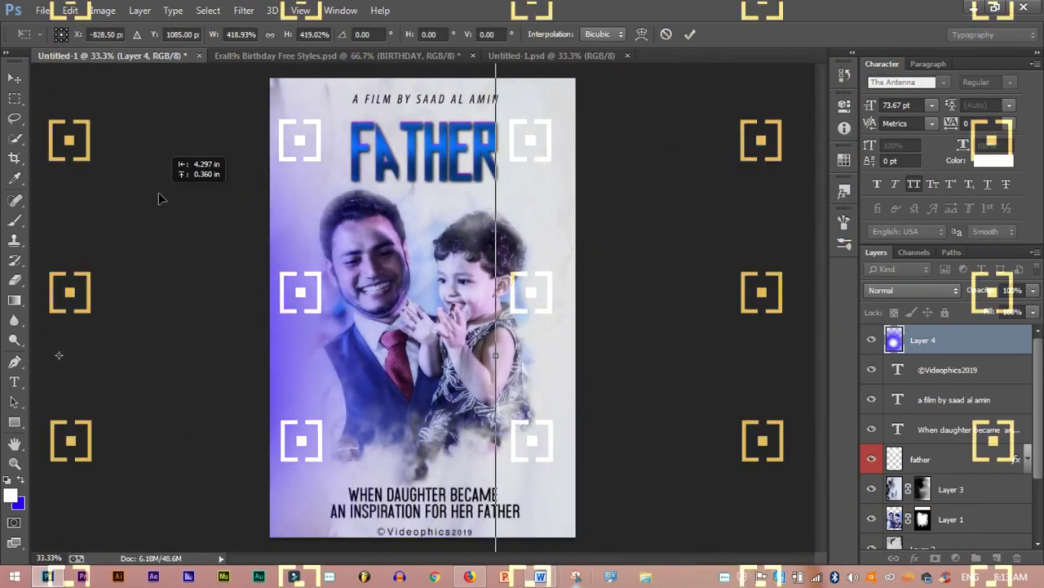
{"action": "key", "text": "Return"}
Step: Set the glow layer to Color Burn and shift it down and left on the poster
{"action": "scroll", "coordinate": [937, 289], "scroll_direction": "down", "scroll_amount": 2}
{"action": "scroll", "coordinate": [938, 289], "scroll_direction": "up", "scroll_amount": 3}
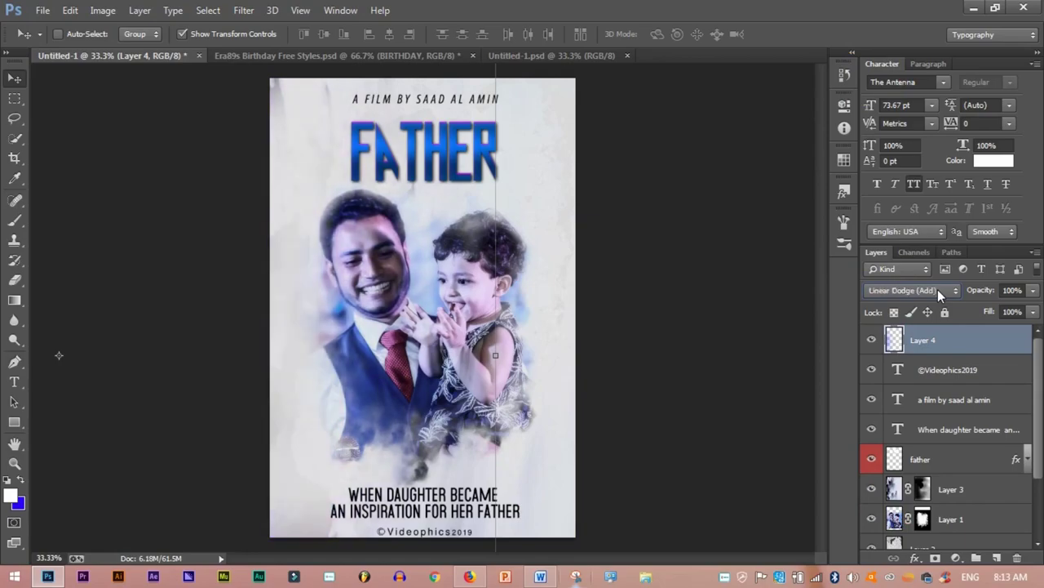
{"action": "scroll", "coordinate": [938, 289], "scroll_direction": "up", "scroll_amount": 3}
{"action": "scroll", "coordinate": [937, 289], "scroll_direction": "up", "scroll_amount": 3}
{"action": "scroll", "coordinate": [929, 293], "scroll_direction": "down", "scroll_amount": 1}
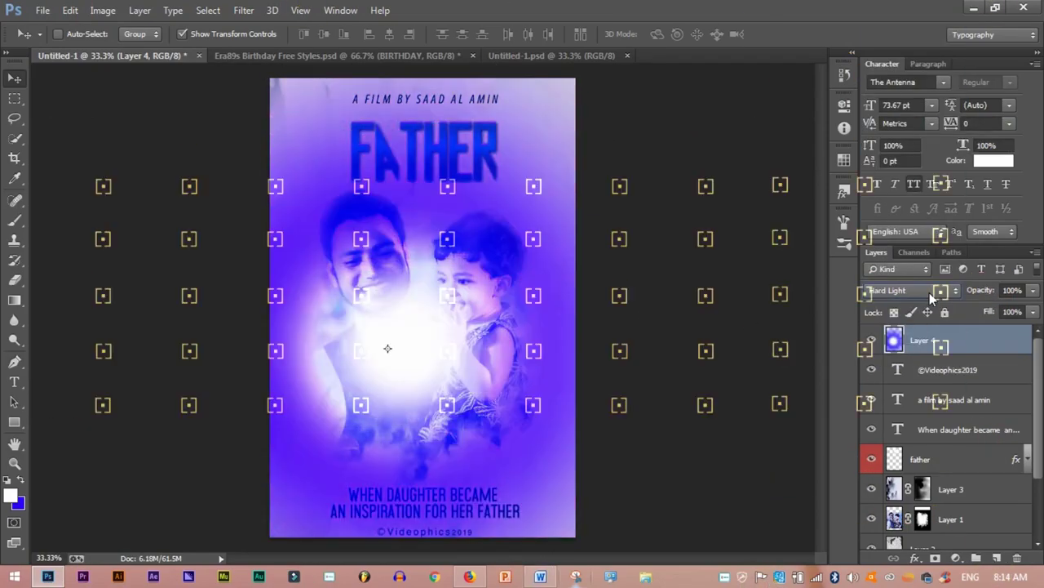
{"action": "scroll", "coordinate": [930, 292], "scroll_direction": "up", "scroll_amount": 1}
{"action": "scroll", "coordinate": [929, 292], "scroll_direction": "down", "scroll_amount": 1}
{"action": "scroll", "coordinate": [929, 292], "scroll_direction": "up", "scroll_amount": 3}
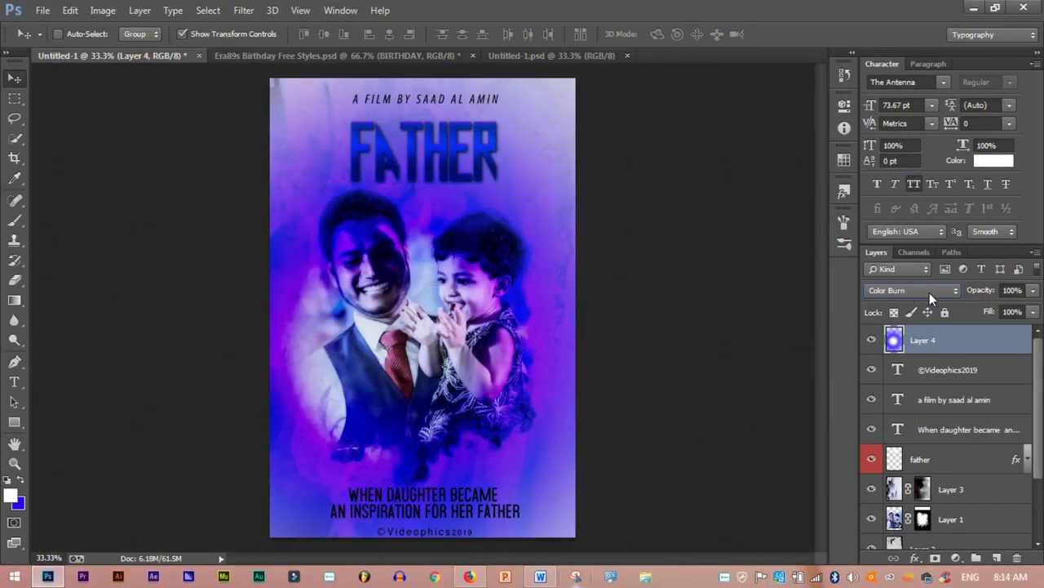
{"action": "mouse_move", "coordinate": [327, 237]}
{"action": "left_mouse_down"}
{"action": "mouse_move", "coordinate": [194, 544]}
{"action": "mouse_move", "coordinate": [304, 435]}
{"action": "left_mouse_up"}
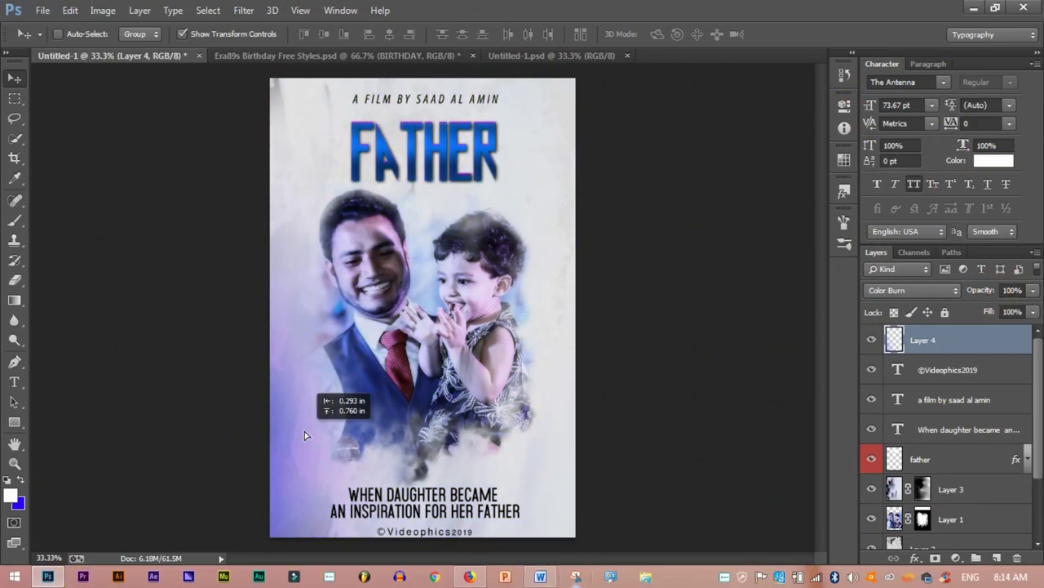
{"action": "key", "text": "b"}
{"action": "key", "text": "v"}
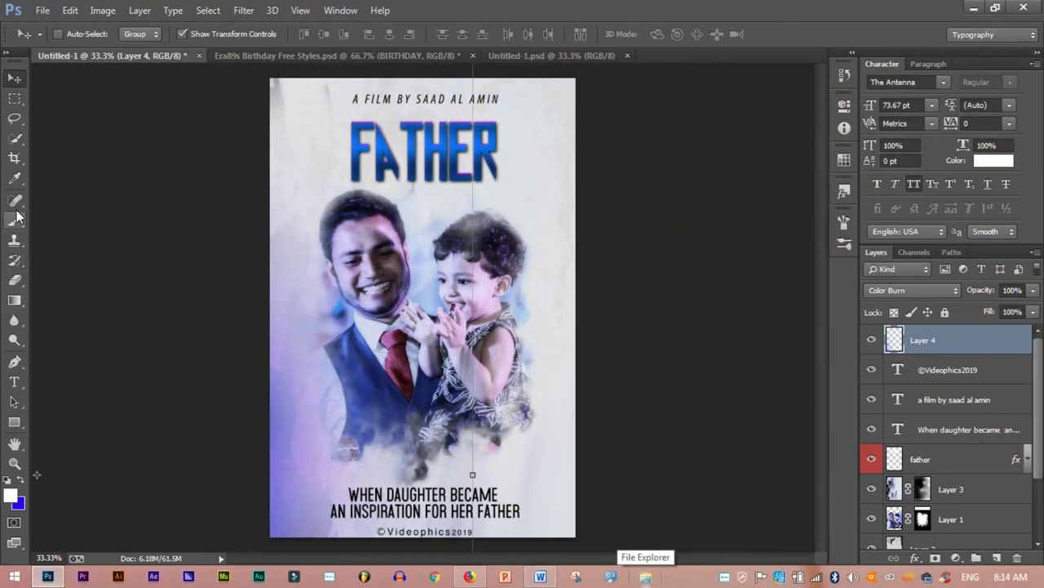
{"action": "key", "text": "b"}
{"action": "left_click", "coordinate": [79, 34]}
Step: Paint a vivid magenta spot with a 259 px brush and enlarge it over the poster's right side
{"action": "left_click_drag", "start_coordinate": [92, 66], "coordinate": [131, 66]}
{"action": "key", "text": "Return"}
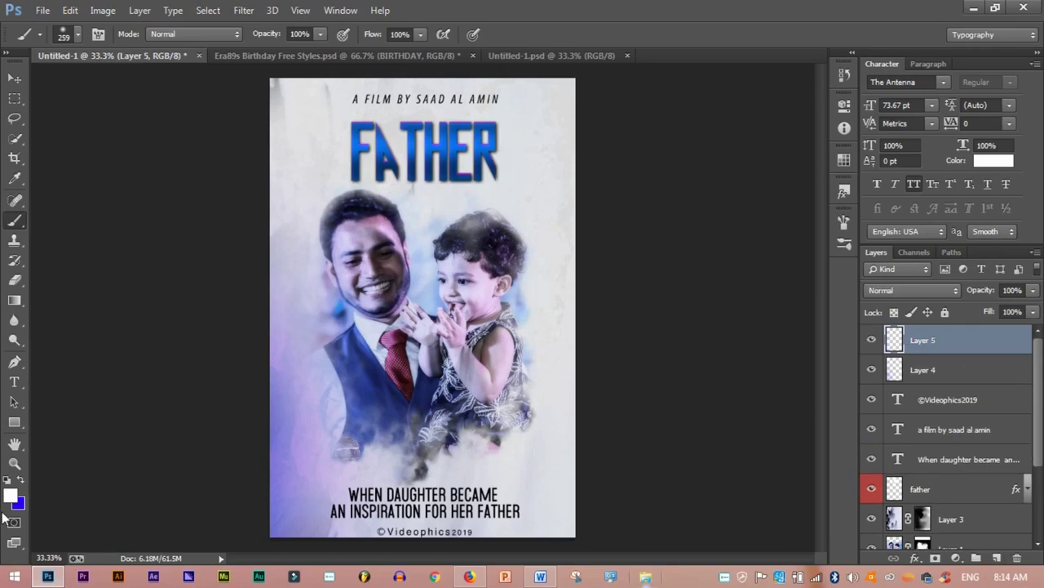
{"action": "left_click", "coordinate": [11, 495]}
{"action": "left_click", "coordinate": [860, 228]}
{"action": "left_click", "coordinate": [986, 203]}
{"action": "left_click", "coordinate": [79, 34]}
{"action": "left_click_drag", "start_coordinate": [131, 65], "coordinate": [155, 66]}
{"action": "left_click", "coordinate": [473, 186]}
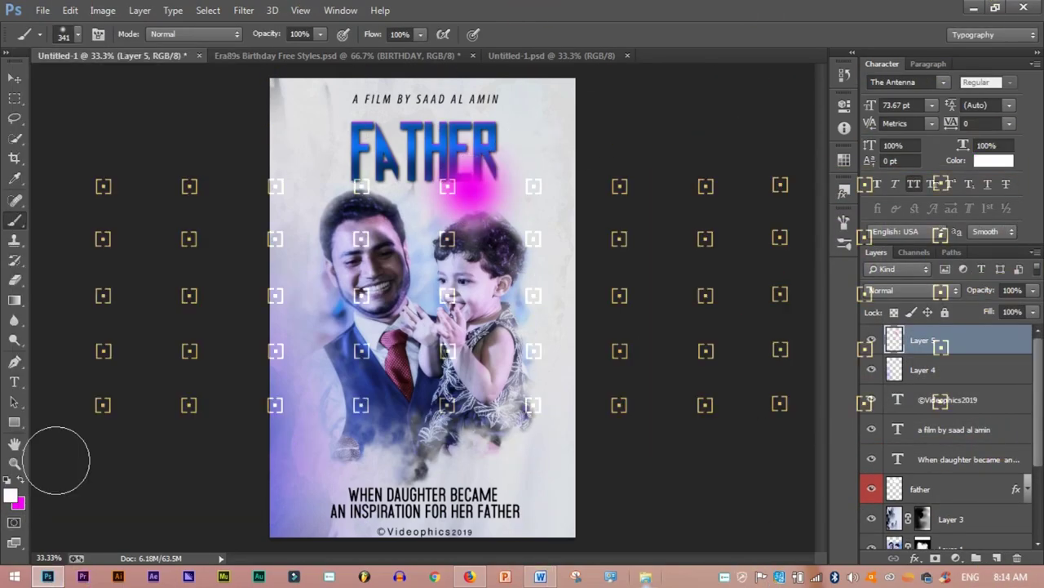
{"action": "key", "text": "ctrl+t"}
{"action": "left_click_drag", "start_coordinate": [580, 130], "coordinate": [755, 111]}
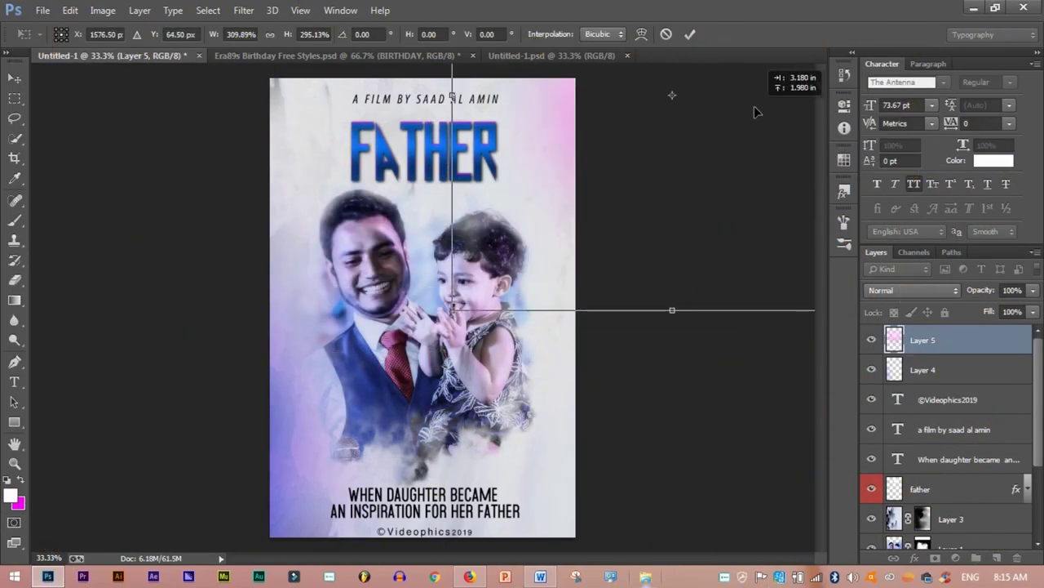
{"action": "key", "text": "Return"}
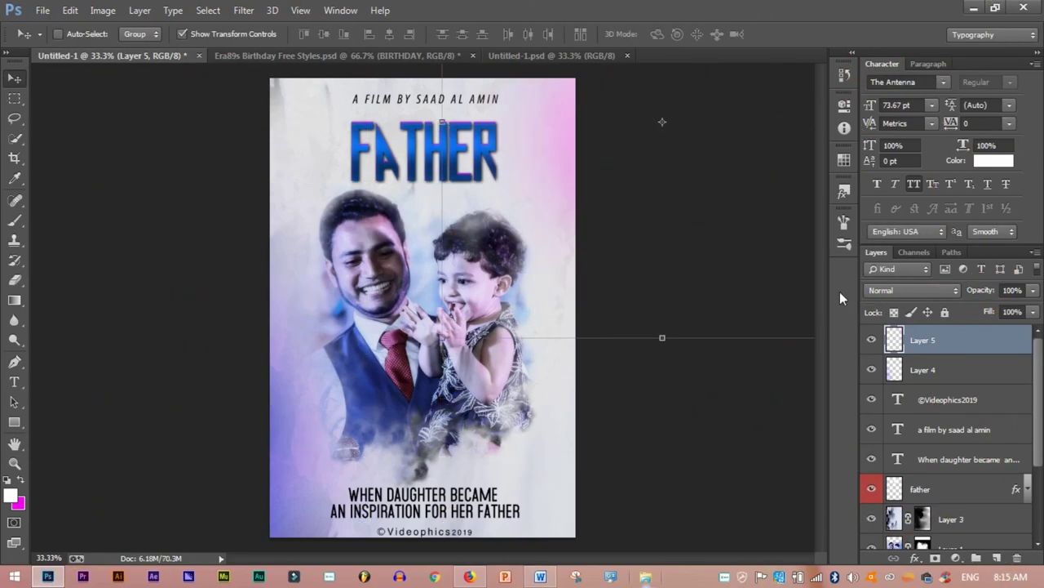
Step: Try a Hue/Saturation adjustment shifting hue and saturation, then delete it
{"action": "left_click", "coordinate": [956, 558]}
{"action": "left_click", "coordinate": [865, 369]}
{"action": "left_click_drag", "start_coordinate": [740, 199], "coordinate": [748, 199]}
{"action": "mouse_move", "coordinate": [740, 263]}
{"action": "left_mouse_down"}
{"action": "mouse_move", "coordinate": [730, 263]}
{"action": "mouse_move", "coordinate": [767, 231]}
{"action": "left_mouse_up"}
{"action": "left_click", "coordinate": [801, 96]}
{"action": "left_click", "coordinate": [1017, 558]}
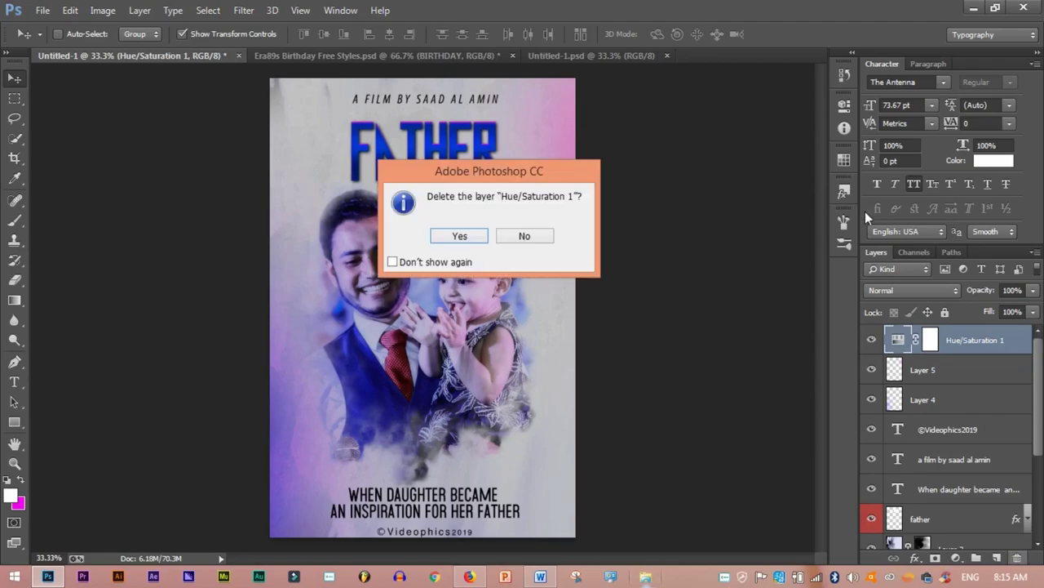
{"action": "key", "text": "Return"}
Step: Add a Curves adjustment with a raised, reshaped curve to brighten and soften the poster's tones
{"action": "left_click", "coordinate": [957, 558]}
{"action": "left_click", "coordinate": [893, 317]}
{"action": "left_click_drag", "start_coordinate": [751, 237], "coordinate": [773, 201]}
{"action": "mouse_move", "coordinate": [723, 258]}
{"action": "left_mouse_down"}
{"action": "mouse_move", "coordinate": [723, 275]}
{"action": "mouse_move", "coordinate": [726, 257]}
{"action": "left_mouse_up"}
{"action": "left_click_drag", "start_coordinate": [755, 223], "coordinate": [755, 237]}
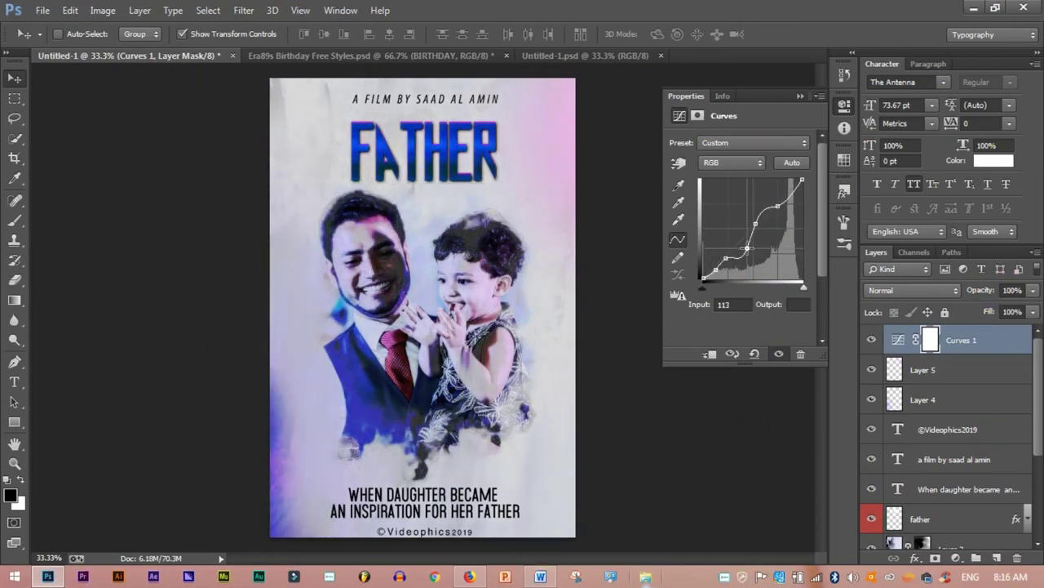
{"action": "left_click", "coordinate": [800, 96]}
{"action": "key", "text": "b"}
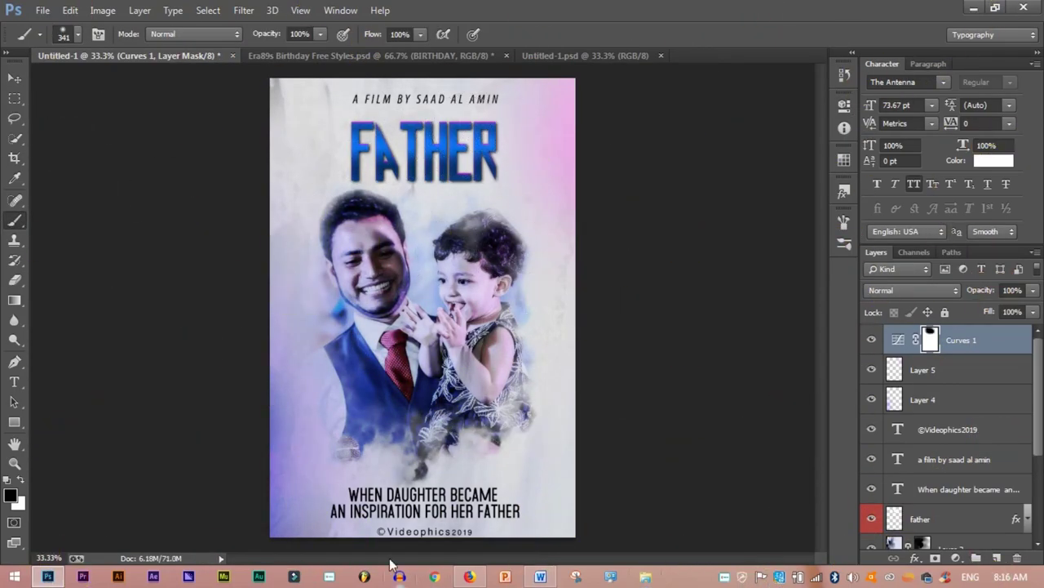
{"action": "key", "text": "ctrl+o"}
Step: Open 1.psd from the PSD folder, then close it and return to the poster
{"action": "left_click", "coordinate": [180, 35]}
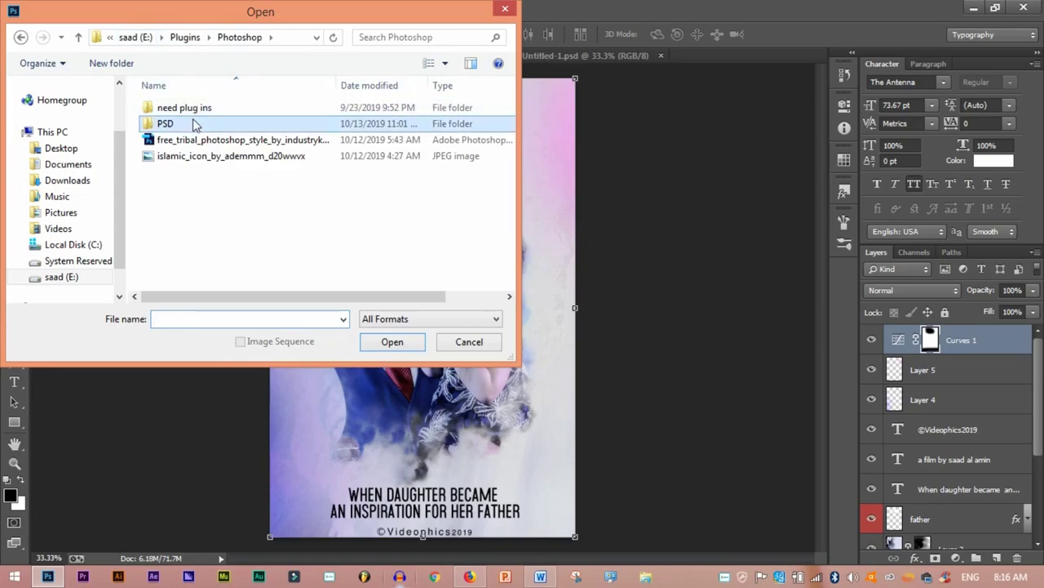
{"action": "double_click", "coordinate": [163, 129]}
{"action": "left_click", "coordinate": [163, 137]}
{"action": "left_click", "coordinate": [392, 340]}
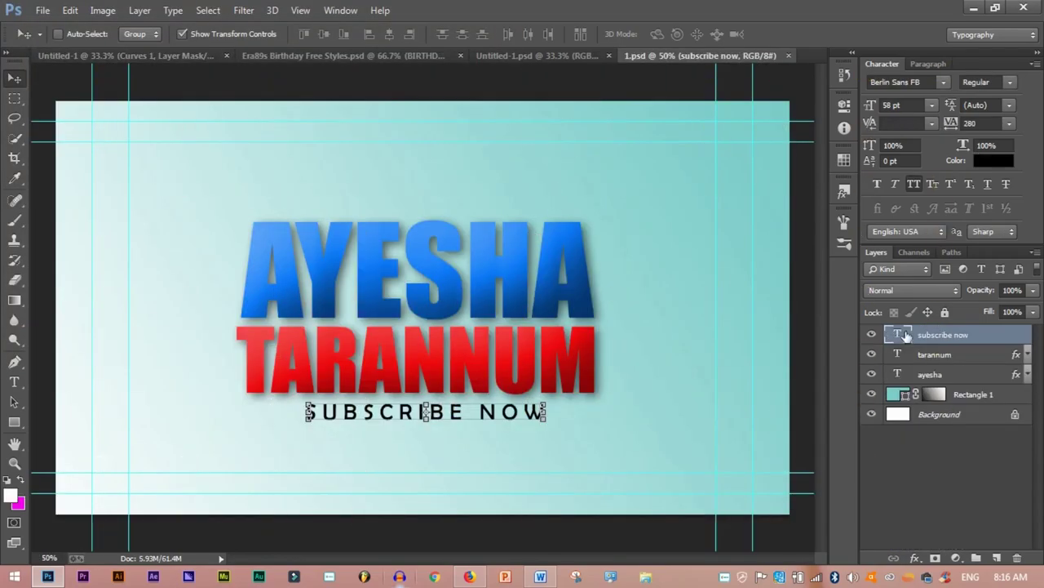
{"action": "left_click", "coordinate": [787, 55]}
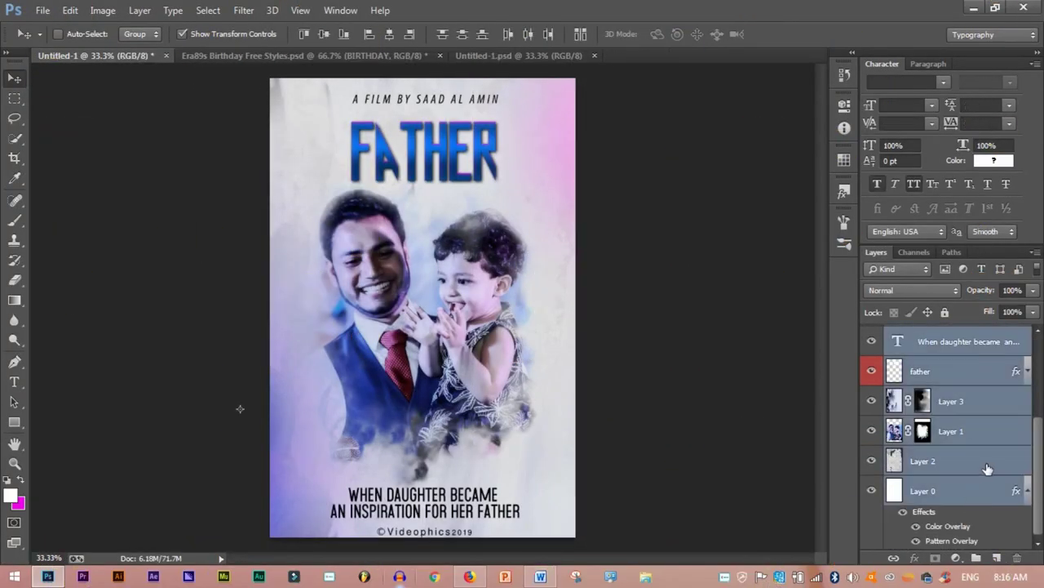
Step: Duplicate all layers, merge the copies into one, and apply Camera Raw Filter to it
{"action": "right_click", "coordinate": [946, 391]}
{"action": "left_click", "coordinate": [742, 145]}
{"action": "key", "text": "ctrl+e"}
{"action": "left_click", "coordinate": [243, 10]}
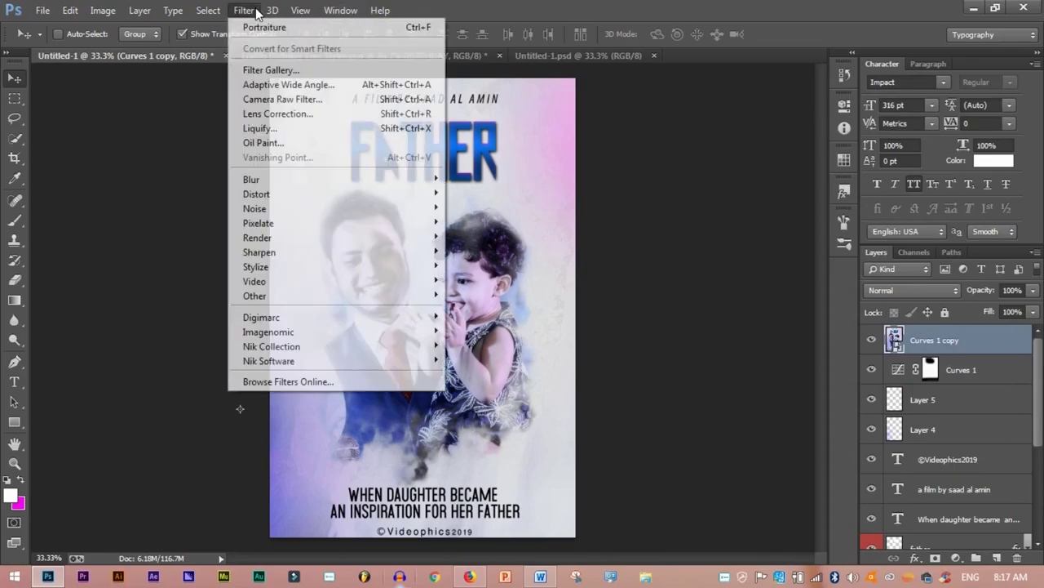
{"action": "left_click", "coordinate": [302, 98]}
Step: Zoom out to the whole poster and set Shadows +31, Whites -5 and Blacks -7
{"action": "left_click", "coordinate": [96, 506]}
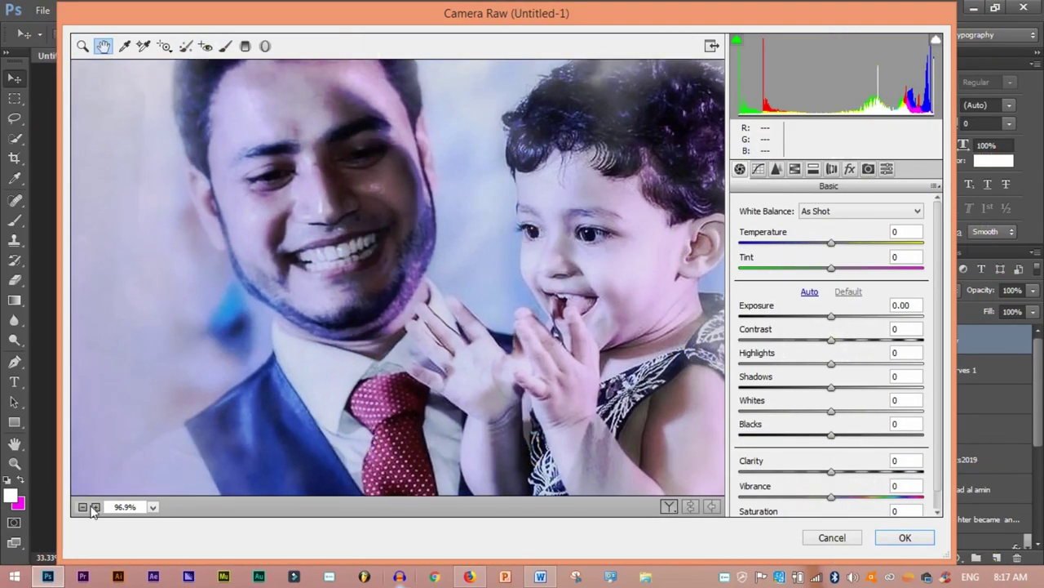
{"action": "left_click", "coordinate": [82, 507]}
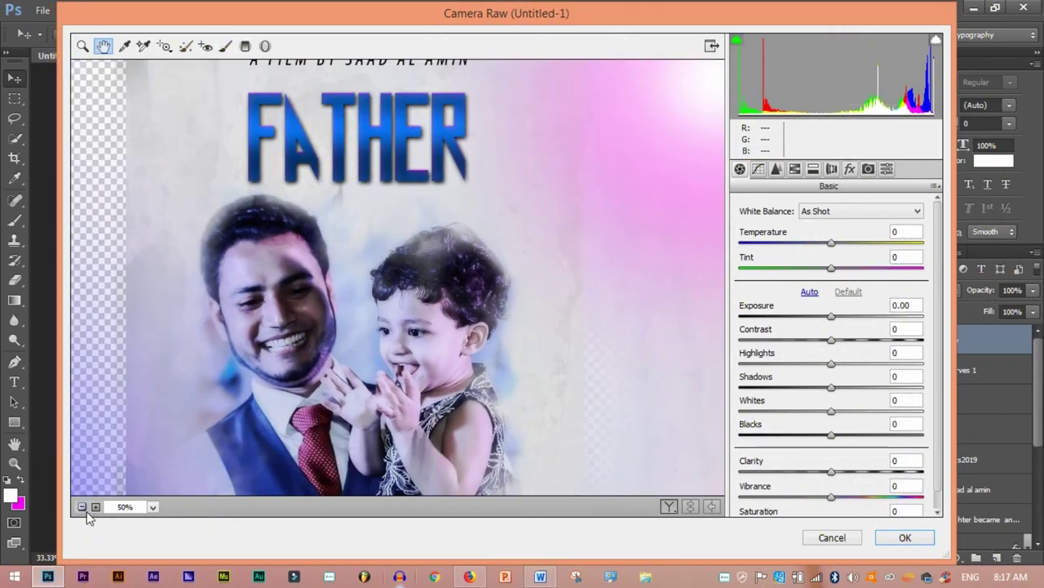
{"action": "left_click", "coordinate": [82, 506]}
{"action": "key", "text": "Up"}
{"action": "key", "text": "Up"}
{"action": "key", "text": "Up"}
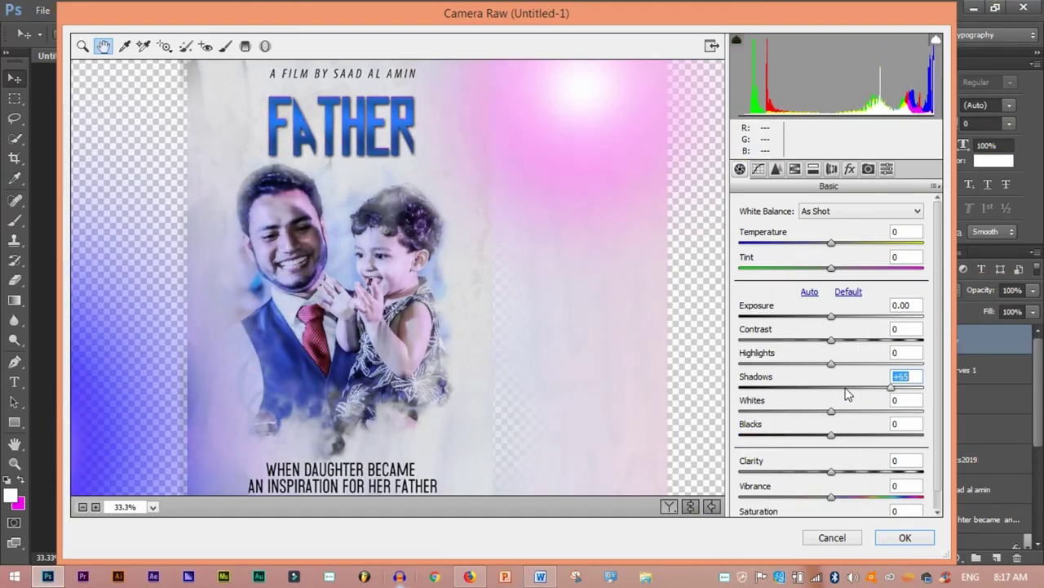
{"action": "key", "text": "Down"}
{"action": "key", "text": "Down"}
{"action": "key", "text": "Down"}
{"action": "key", "text": "Tab"}
{"action": "key", "text": "Down"}
{"action": "key", "text": "Down"}
{"action": "key", "text": "Down"}
{"action": "key", "text": "Tab"}
{"action": "key", "text": "Down"}
{"action": "key", "text": "Down"}
{"action": "key", "text": "Down"}
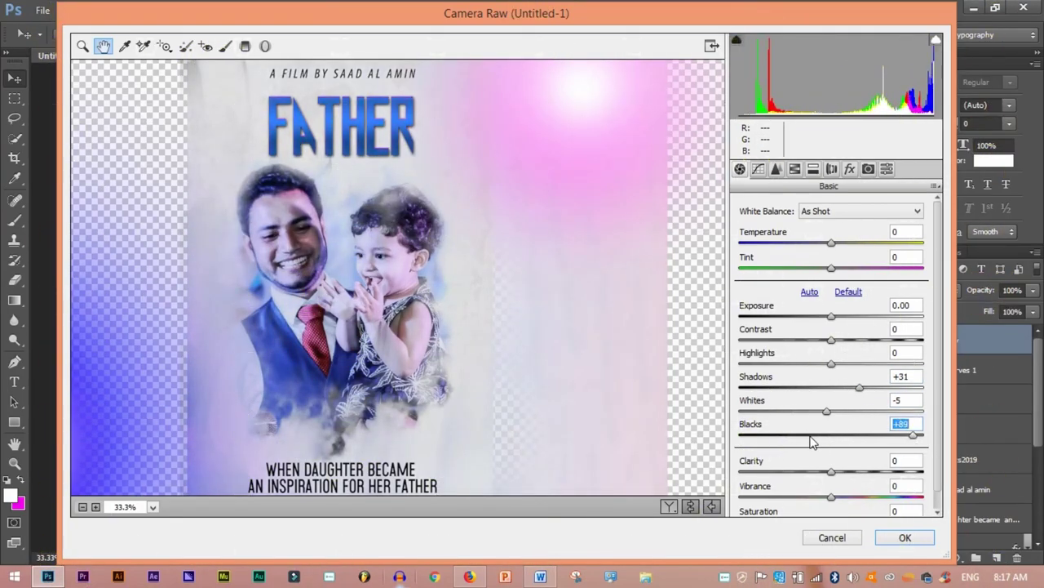
Step: Set Clarity +20, Vibrance +44 and Saturation -10, and apply the Camera Raw filter
{"action": "type", "text": "20"}
{"action": "key", "text": "Tab"}
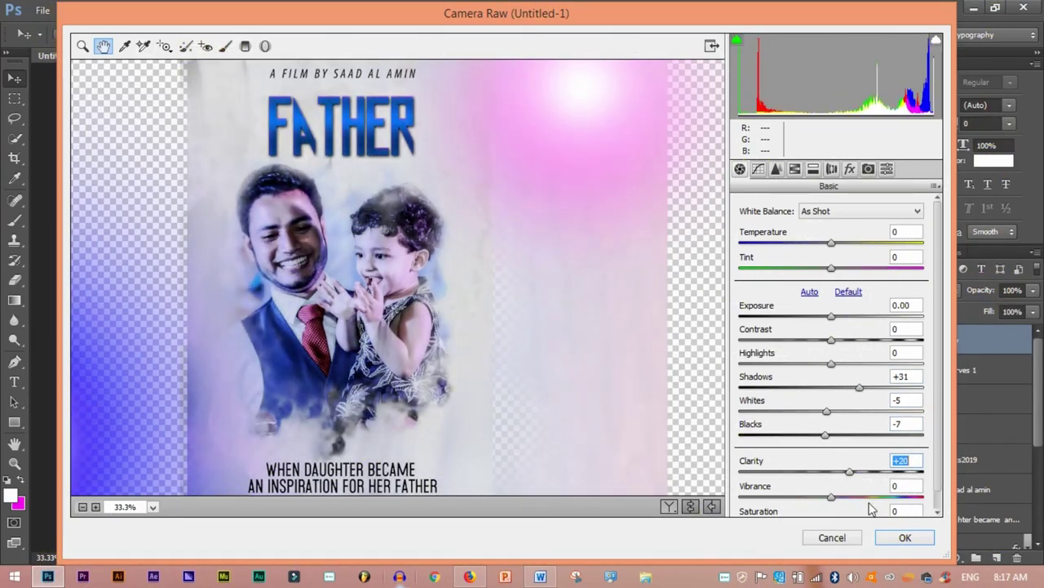
{"action": "type", "text": "44"}
{"action": "key", "text": "Tab"}
{"action": "type", "text": "-10"}
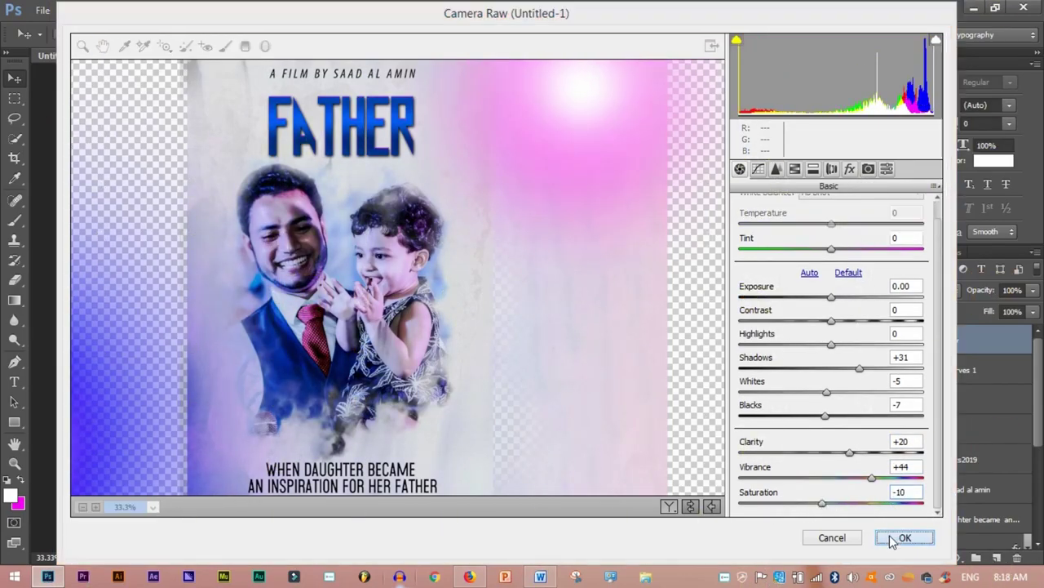
{"action": "left_click", "coordinate": [903, 536]}
Step: View the poster at 100%, then zoom out to see the whole poster
{"action": "left_click", "coordinate": [43, 9]}
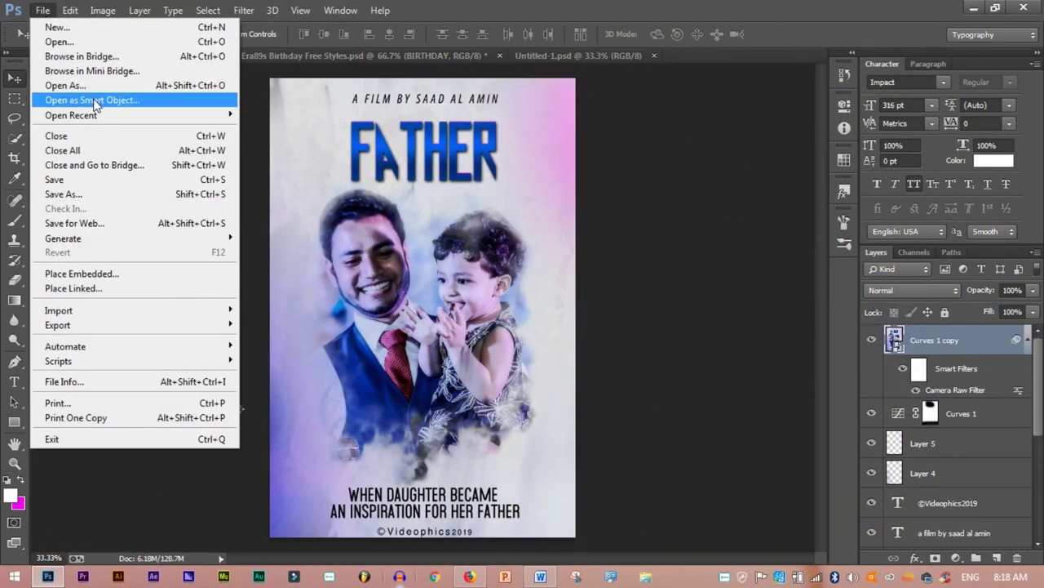
{"action": "key", "text": "Escape"}
{"action": "key", "text": "ctrl+1"}
{"action": "key", "text": "ctrl+minus"}
{"action": "key", "text": "ctrl+minus"}
{"action": "key", "text": "ctrl+minus"}
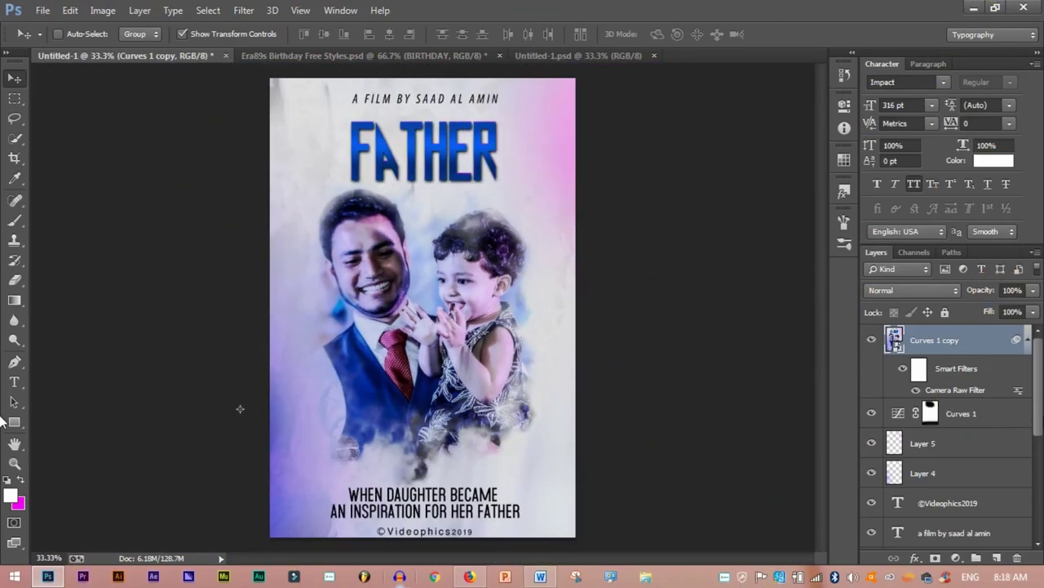
Step: Add an opening quotation mark to the tagline, trying a different font, and commit the edit
{"action": "key", "text": "t"}
{"action": "left_click", "coordinate": [357, 490]}
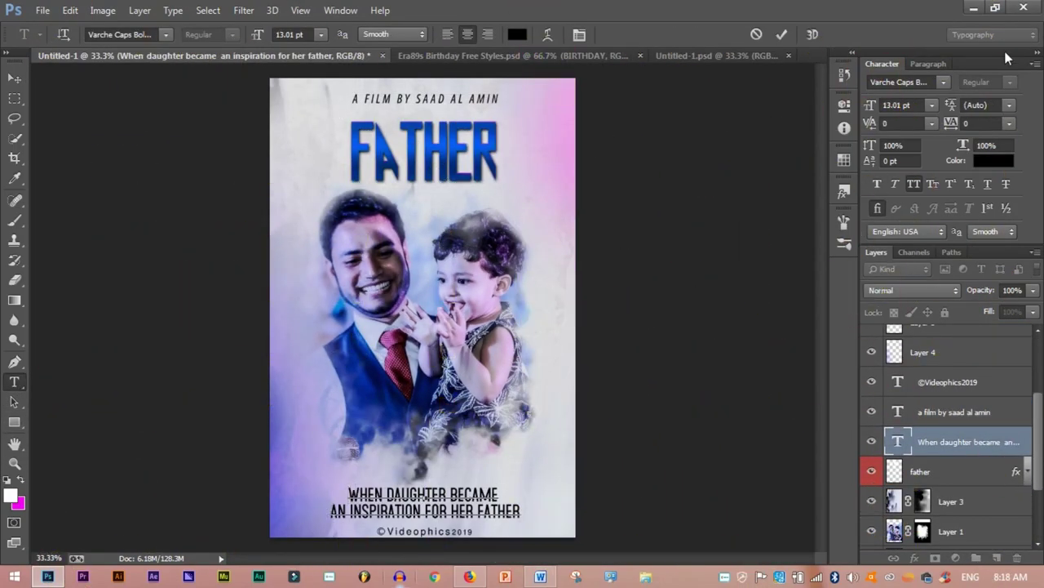
{"action": "left_click", "coordinate": [352, 493]}
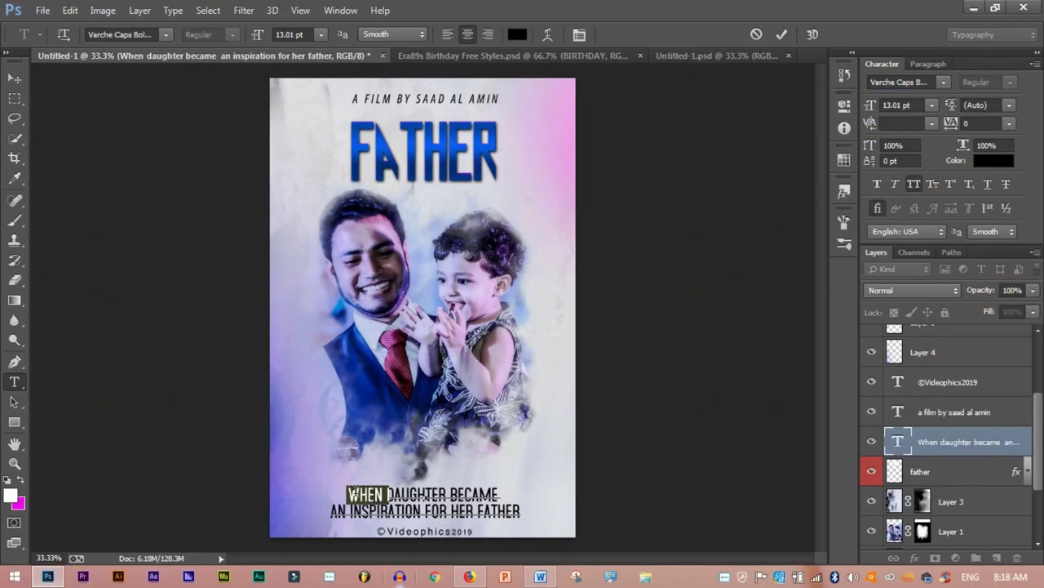
{"action": "left_click", "coordinate": [943, 82]}
{"action": "left_click", "coordinate": [734, 167]}
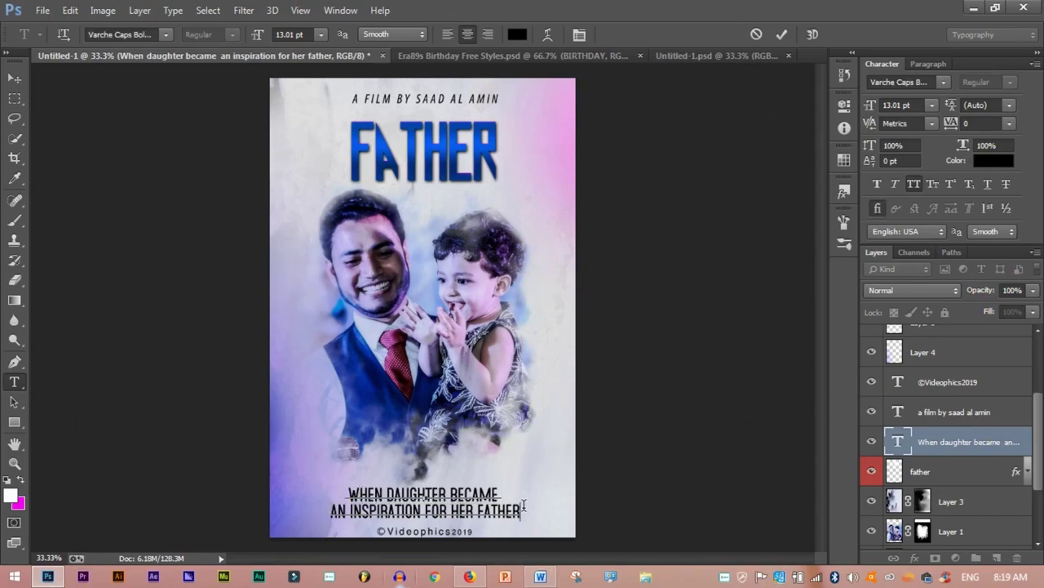
{"action": "left_click", "coordinate": [15, 78]}
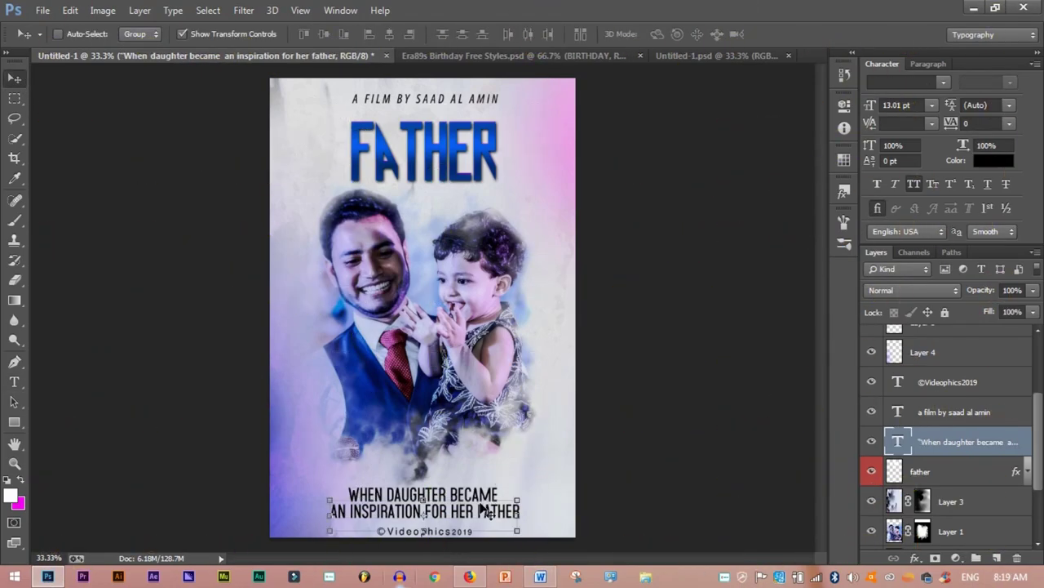
{"action": "left_click", "coordinate": [70, 9]}
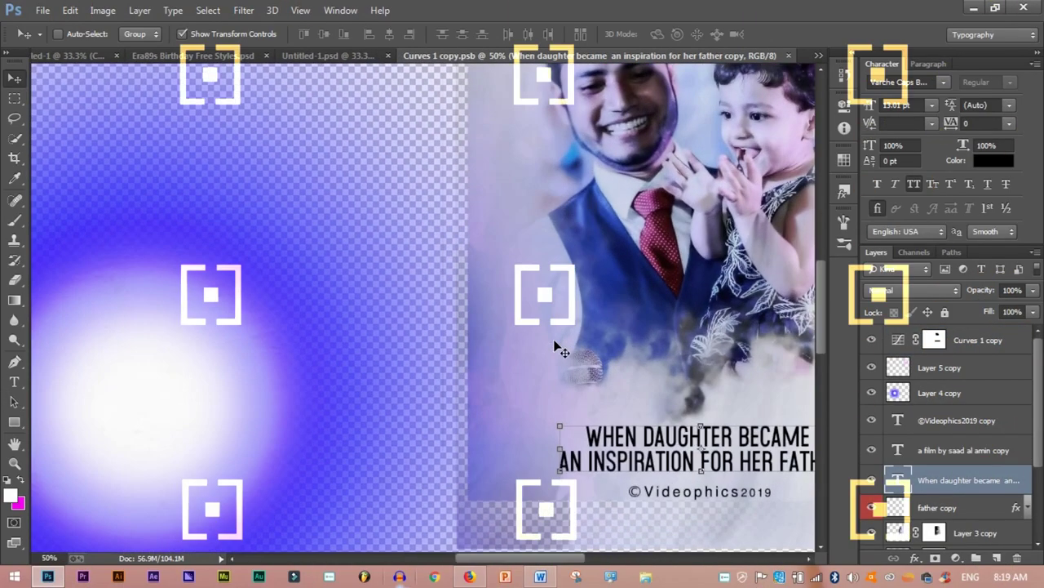
Step: Add the closing quote after FATHER in the tagline and save the smart object when closing it
{"action": "key", "text": "End"}
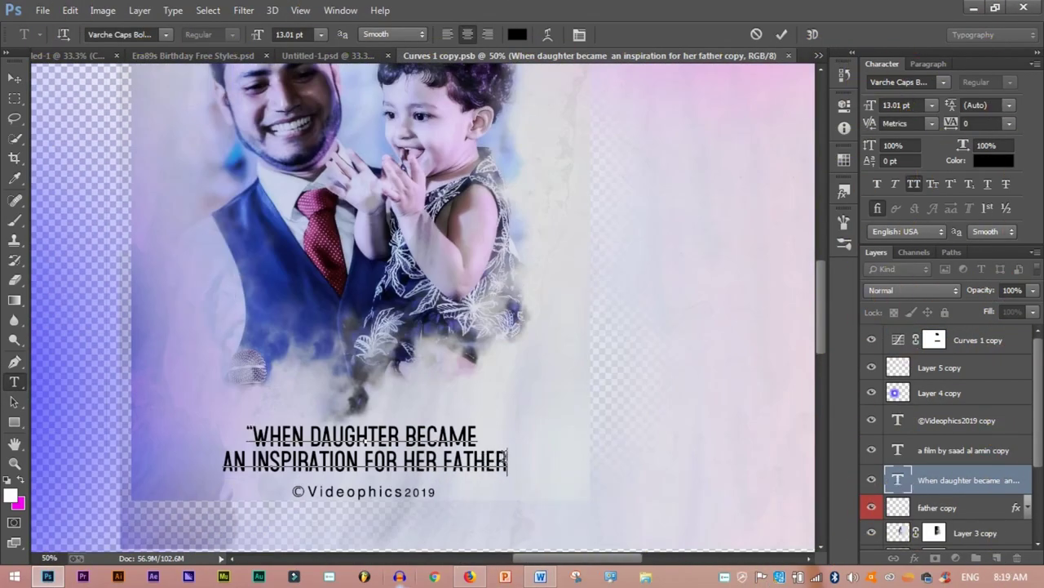
{"action": "left_click", "coordinate": [14, 76]}
{"action": "left_click", "coordinate": [787, 55]}
{"action": "left_click", "coordinate": [459, 236]}
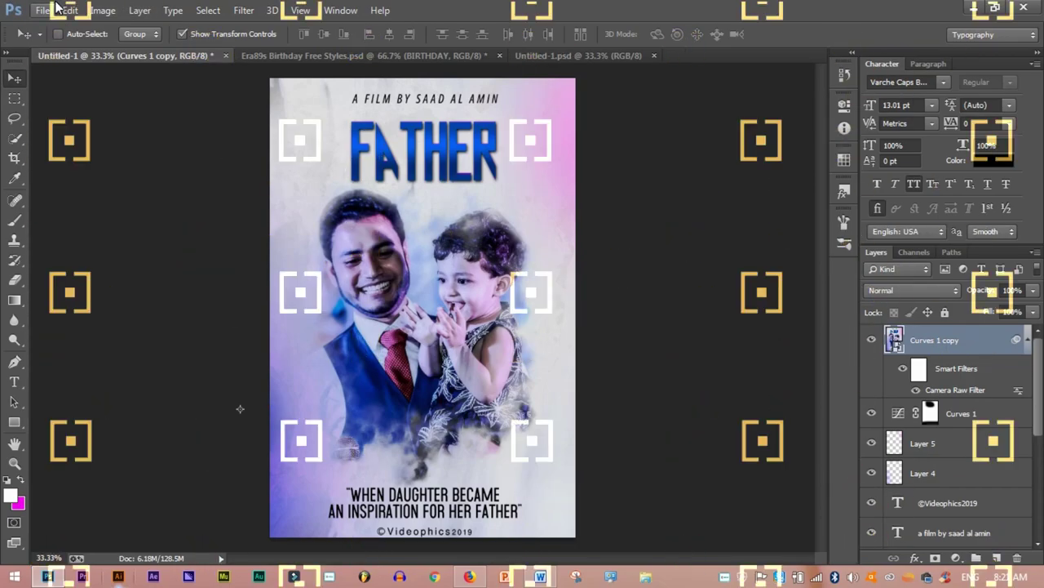
{"action": "left_click", "coordinate": [47, 10]}
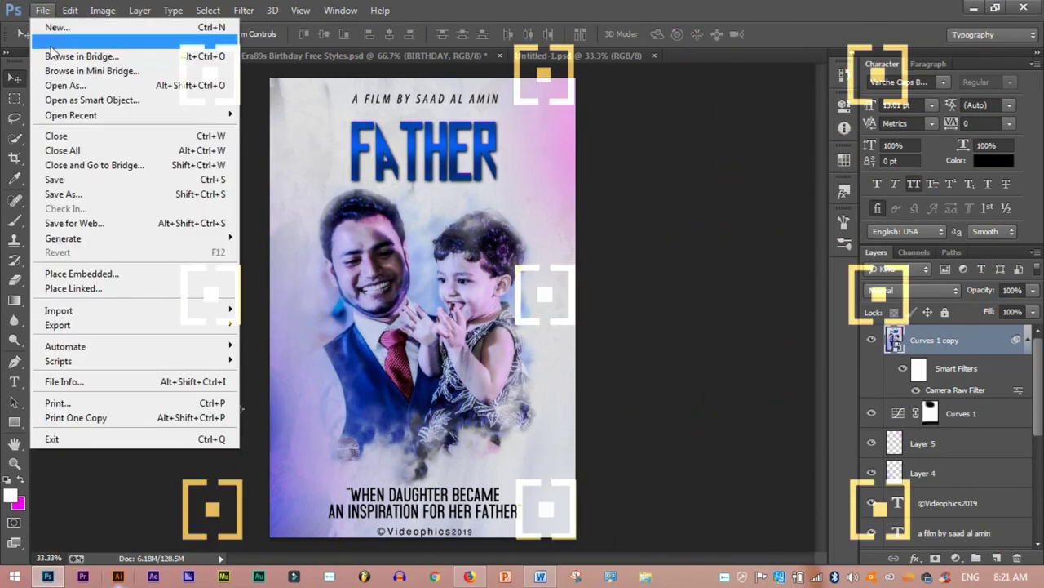